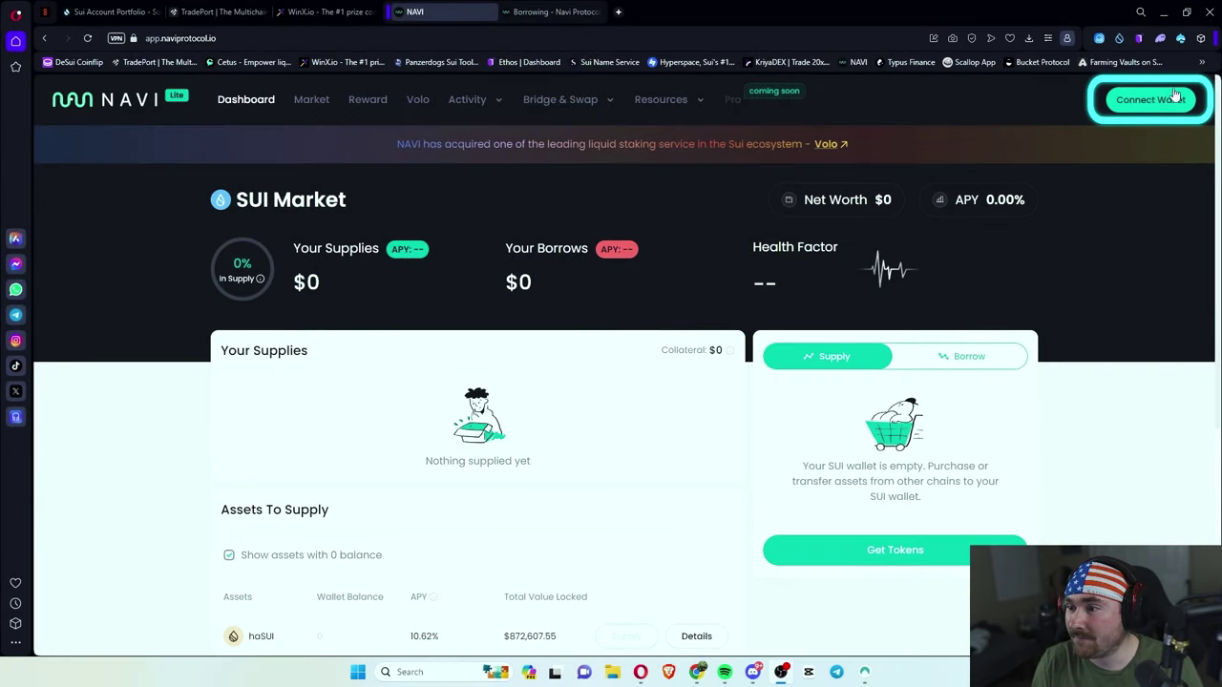
Step: Start connecting the Ethos wallet to NAVI Protocol
left_click(1152, 102)
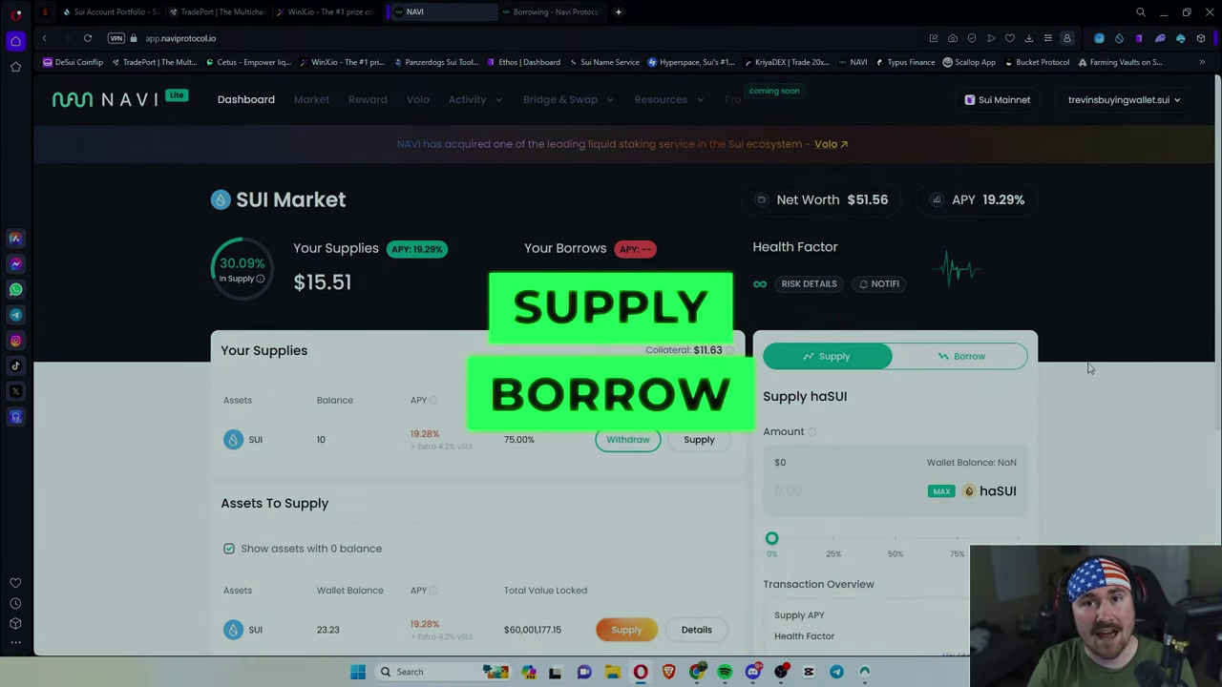
Step: Scroll to Assets To Supply and view the breakdown of SUI's 19.28% APY
scroll(1088, 373, "down", 3)
scroll(1085, 376, "down", 1)
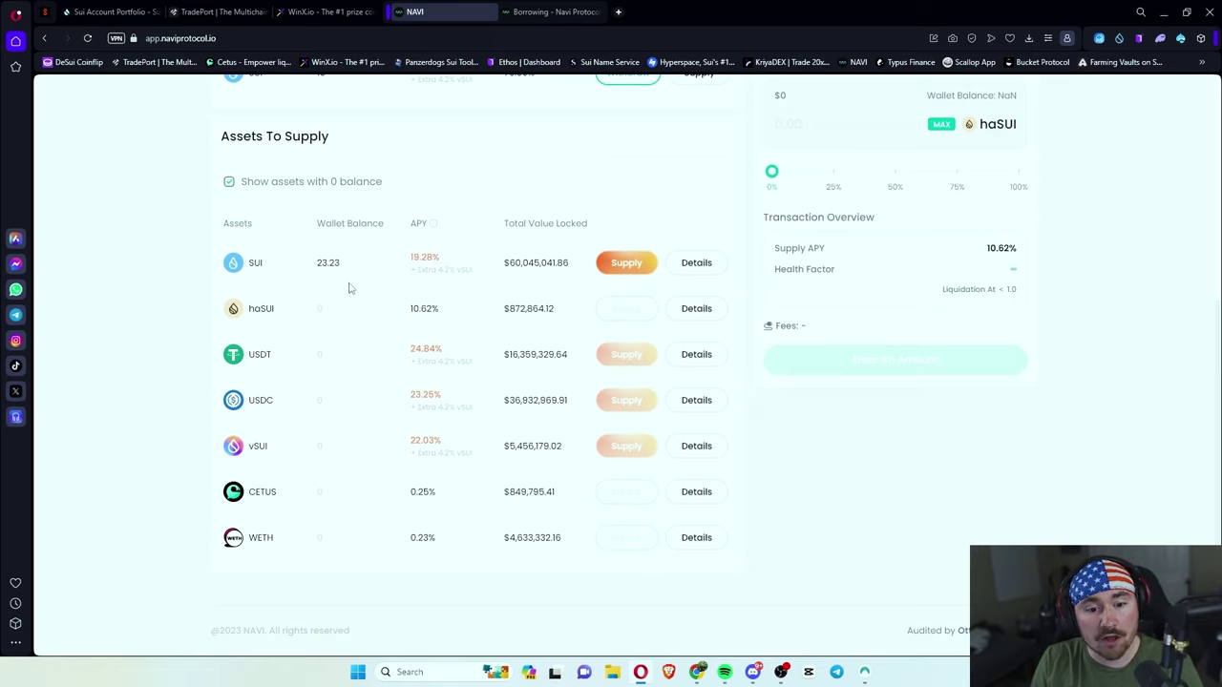
mouse_move(415, 259)
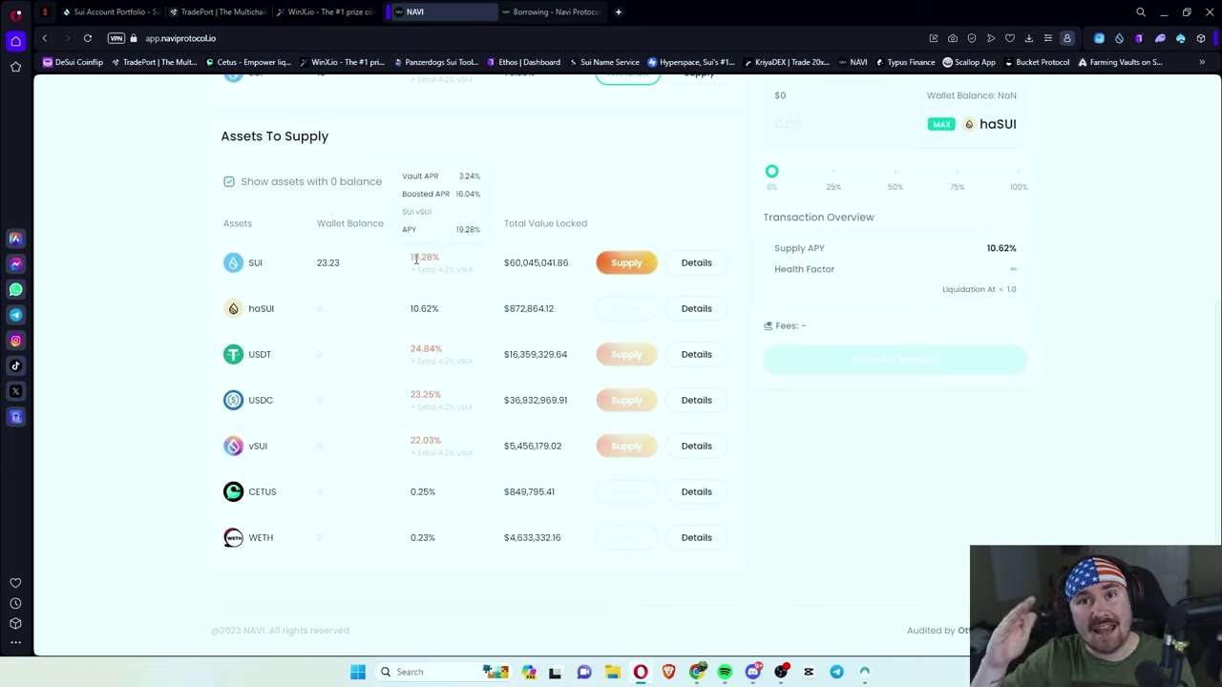
Step: Supply 5 SUI and approve the deposit in the Ethos wallet
left_click(627, 267)
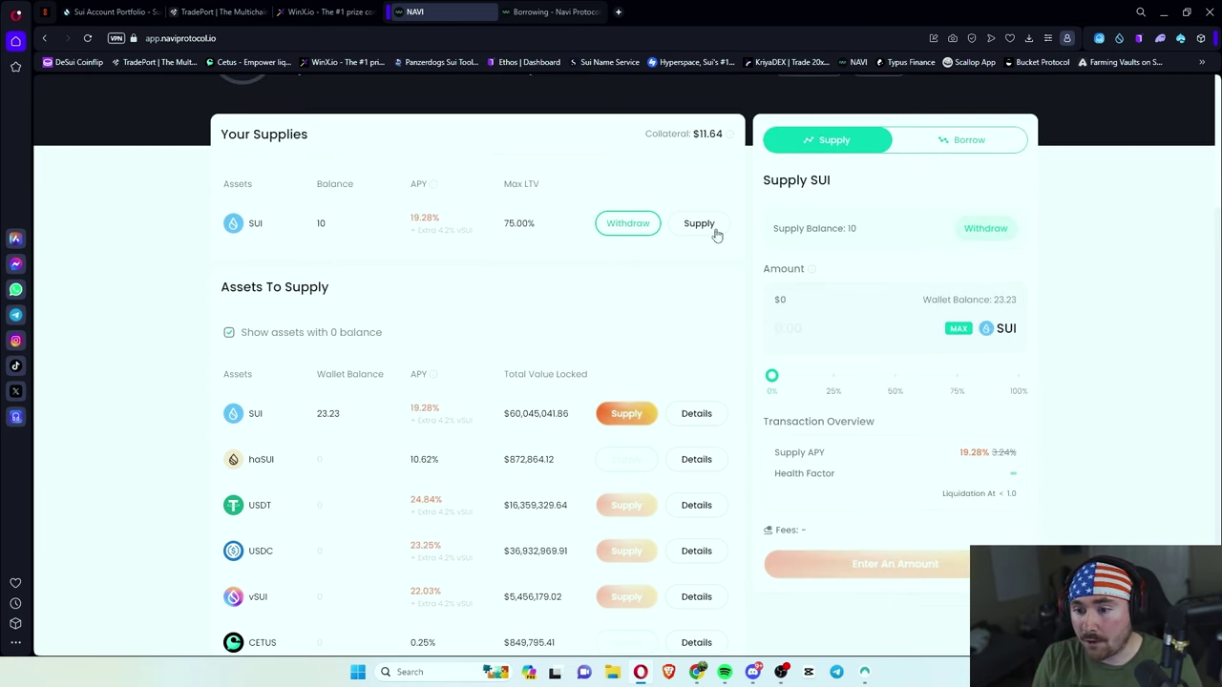
left_click(801, 332)
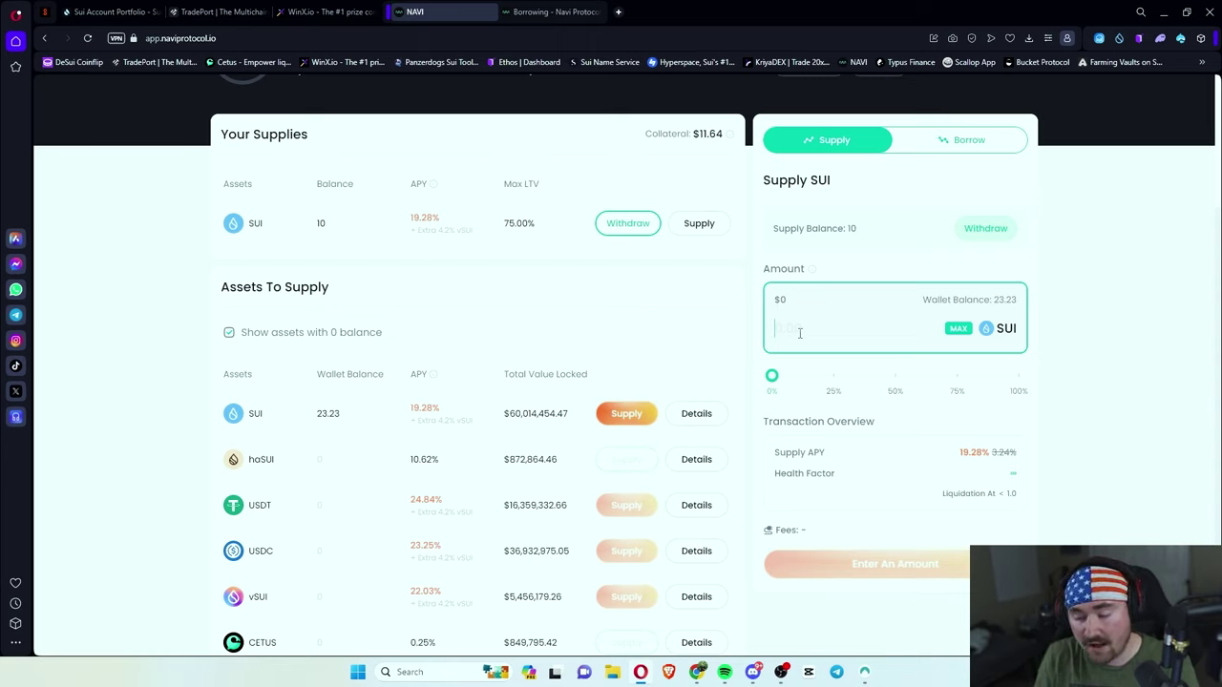
type("5")
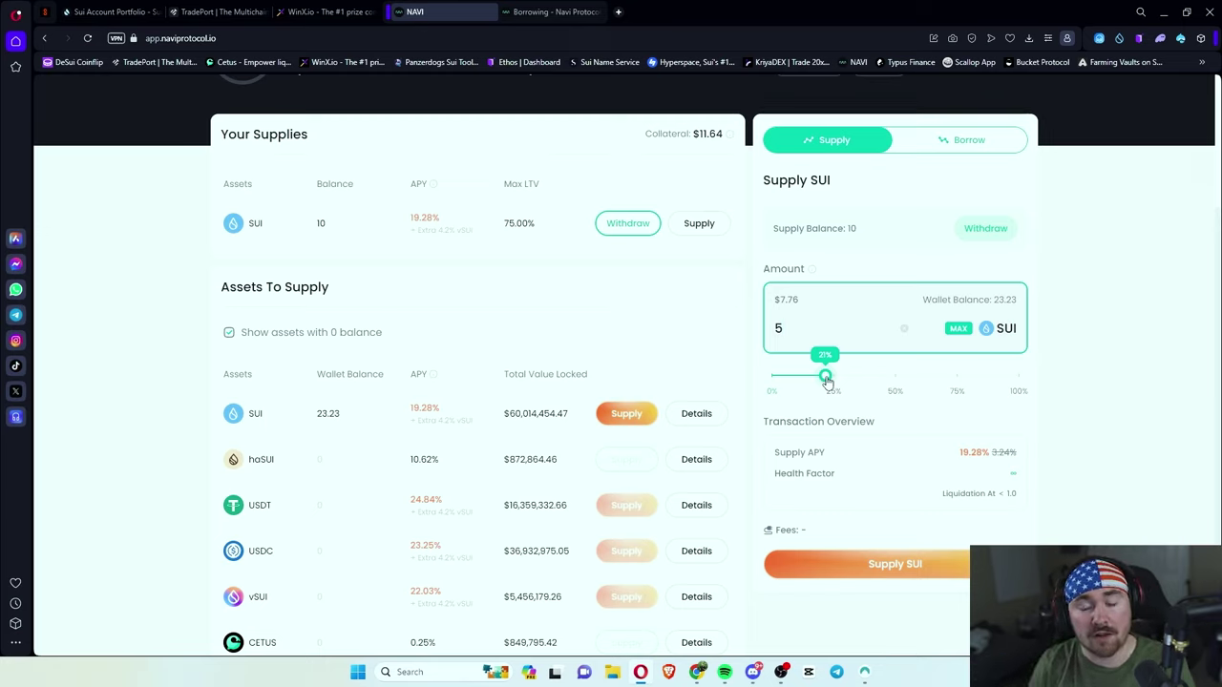
left_click(898, 569)
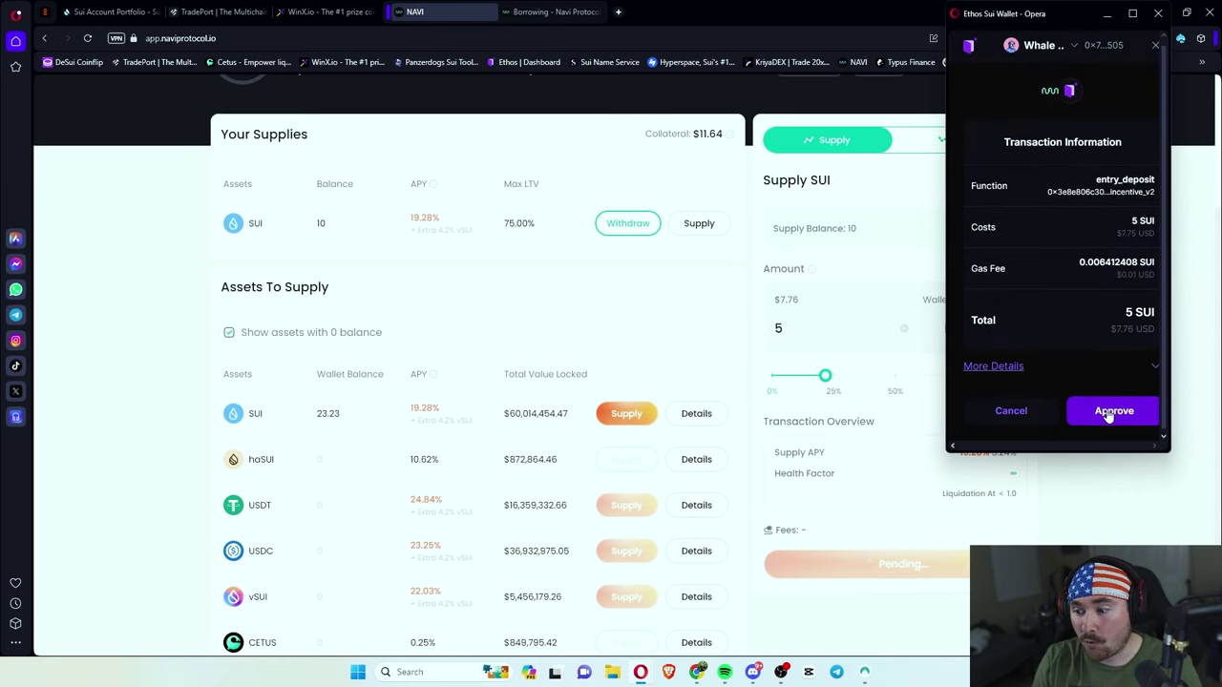
left_click(1112, 411)
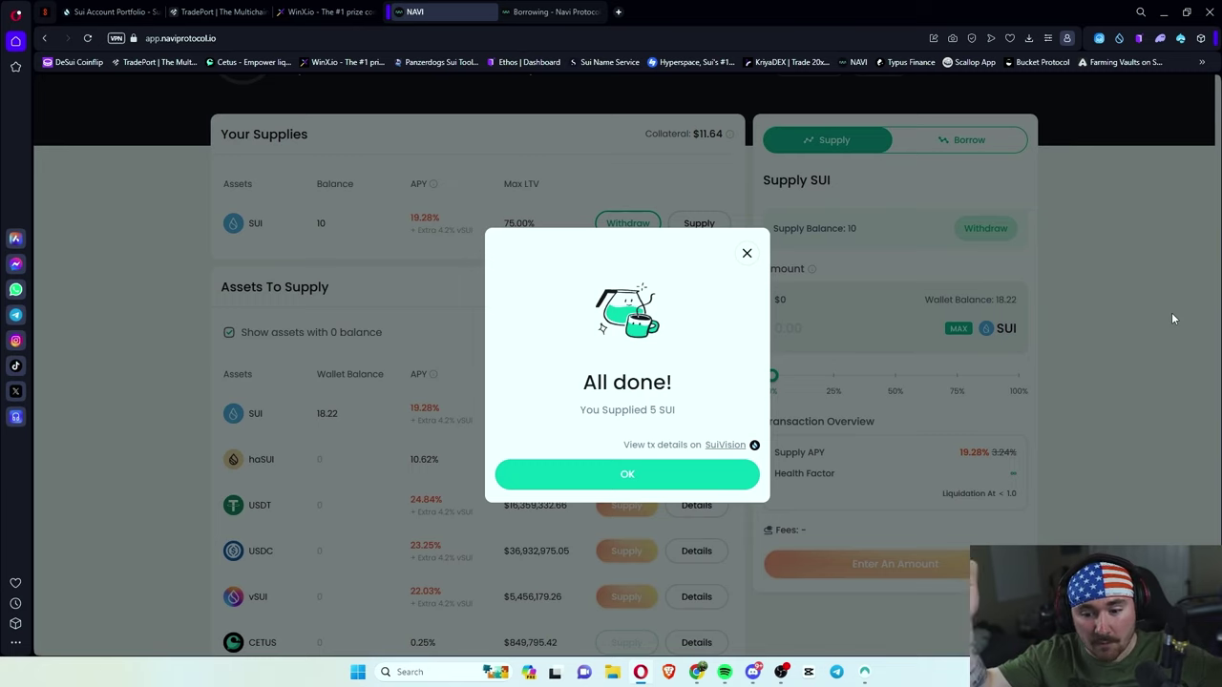
left_click(626, 475)
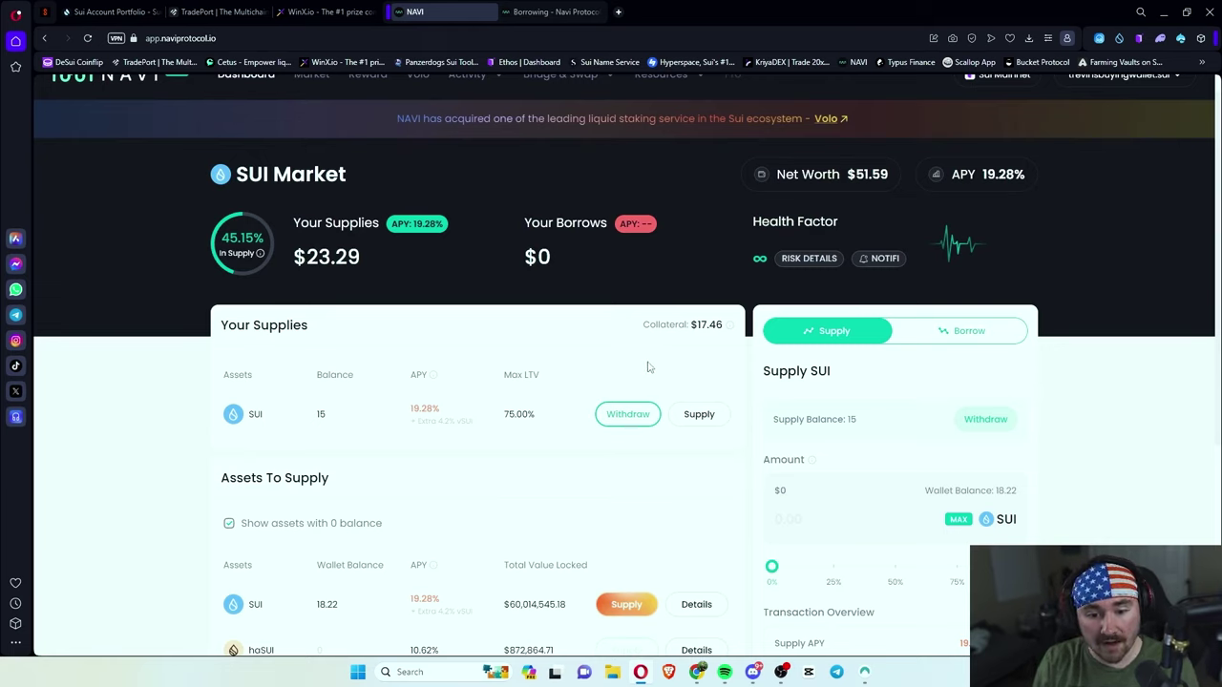
left_click(321, 414)
scroll(534, 348, "down", 1)
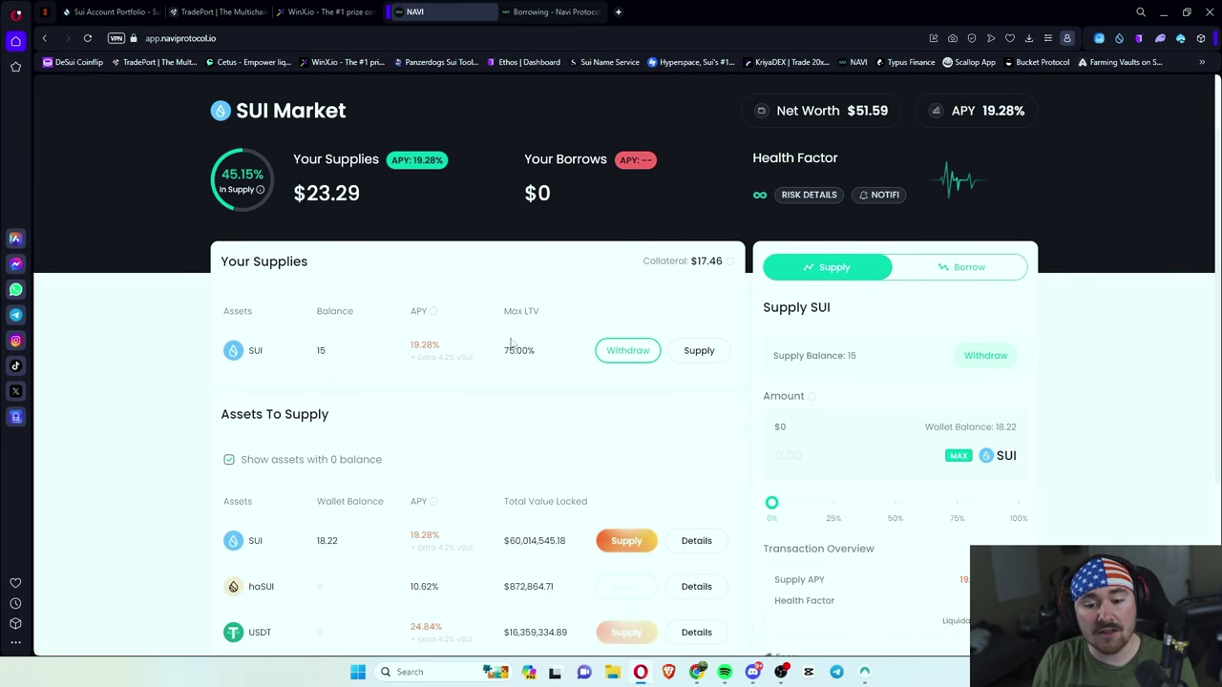
left_click(426, 350)
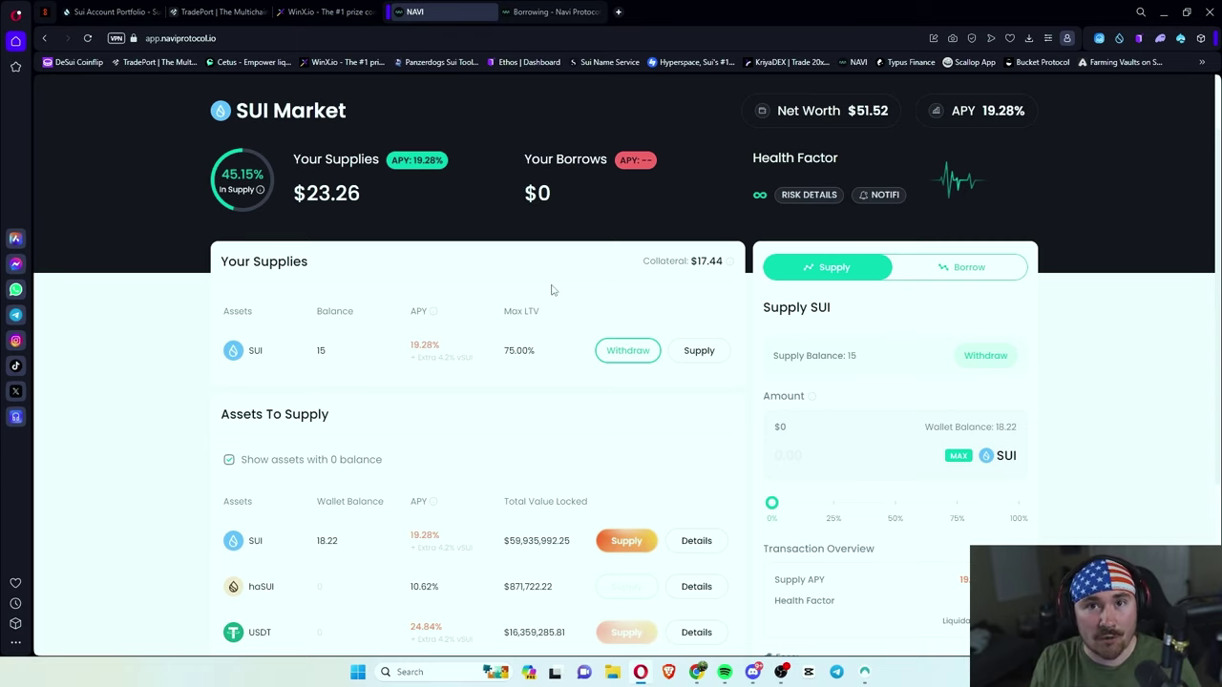
Step: Switch to the Borrow side and inspect SUI's 11.20% APY and 2.39% incentive
left_click(959, 268)
scroll(706, 362, "down", 3)
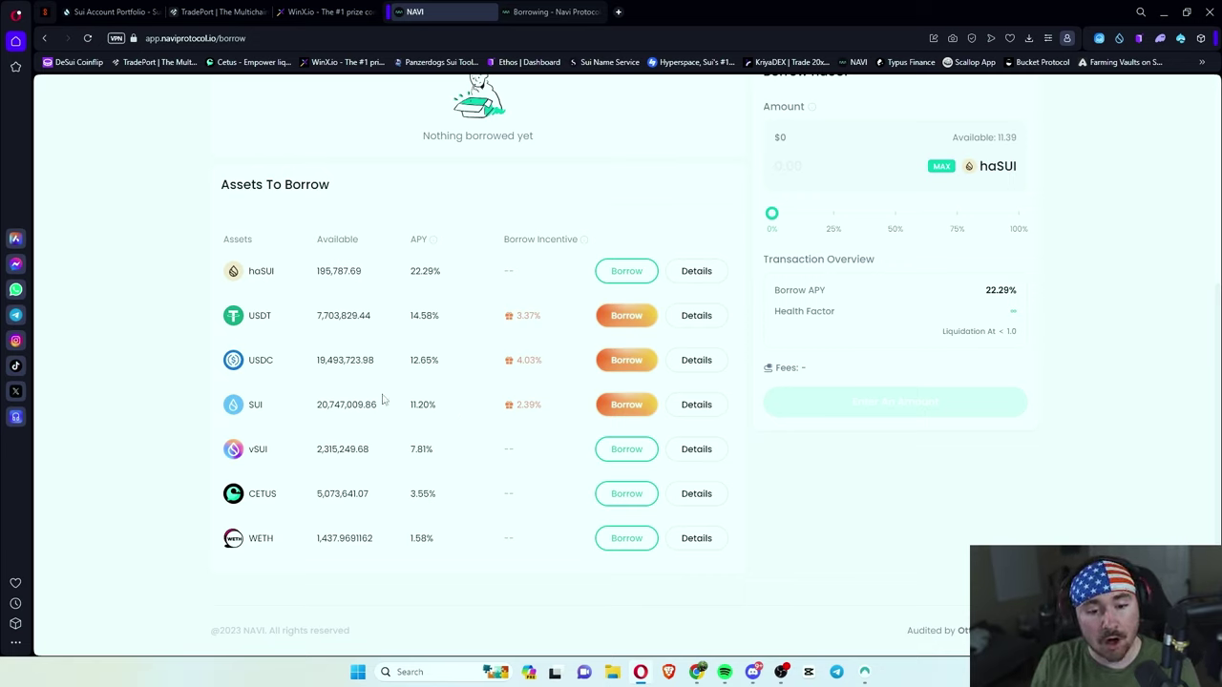
left_click(417, 405)
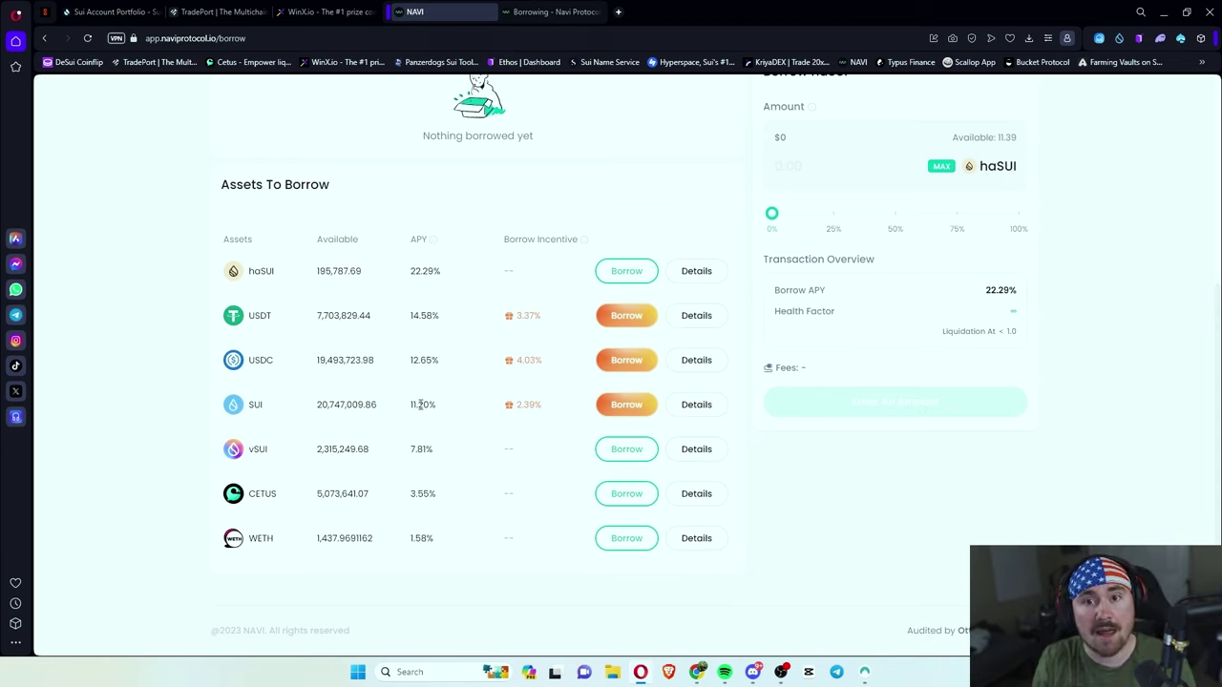
left_click(523, 404)
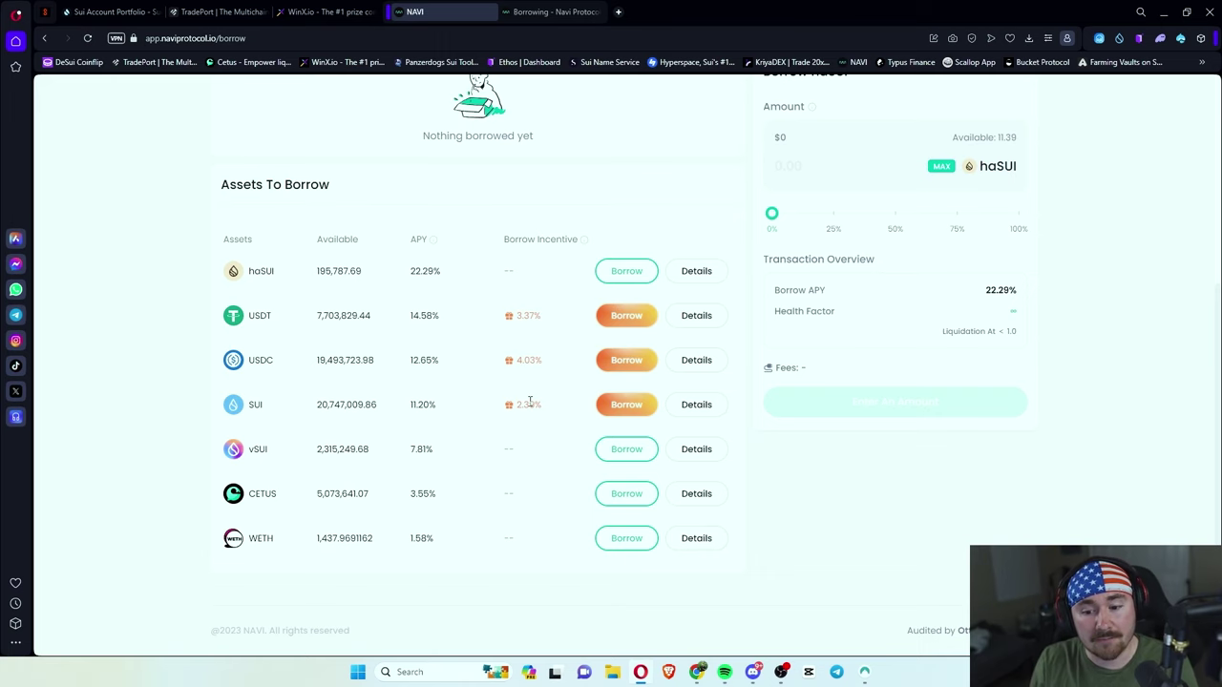
Step: Borrow 2 SUI, approving the transaction in the wallet
left_click(624, 408)
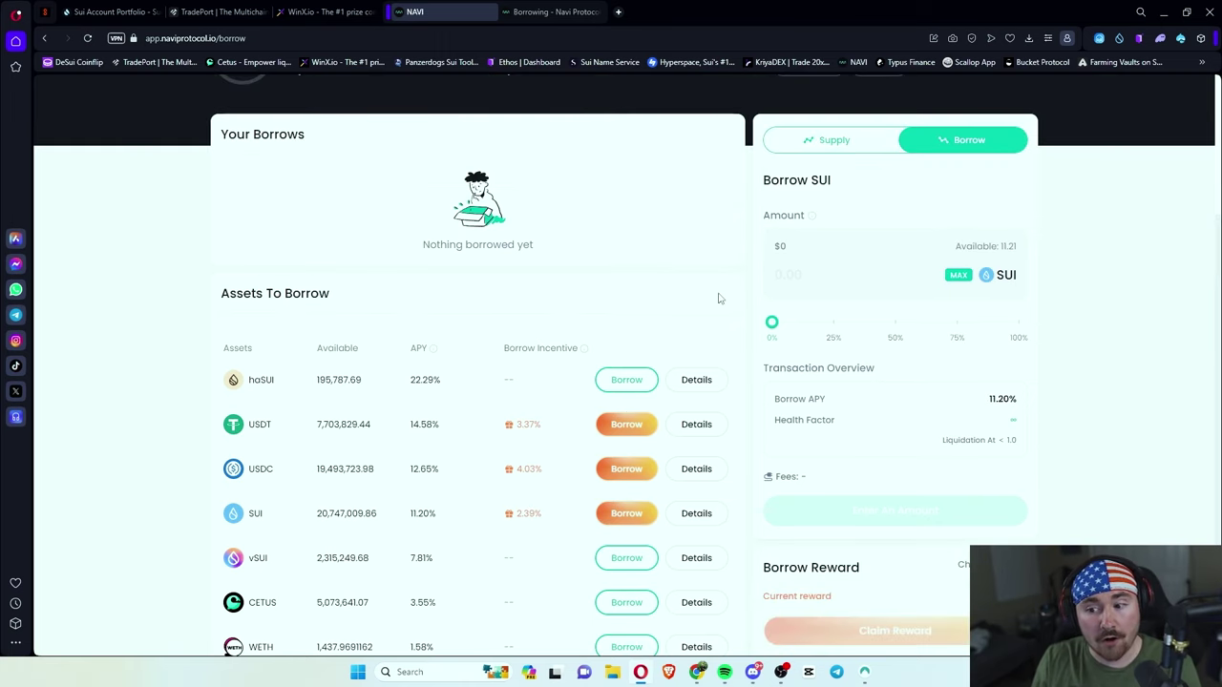
scroll(724, 286, "up", 1)
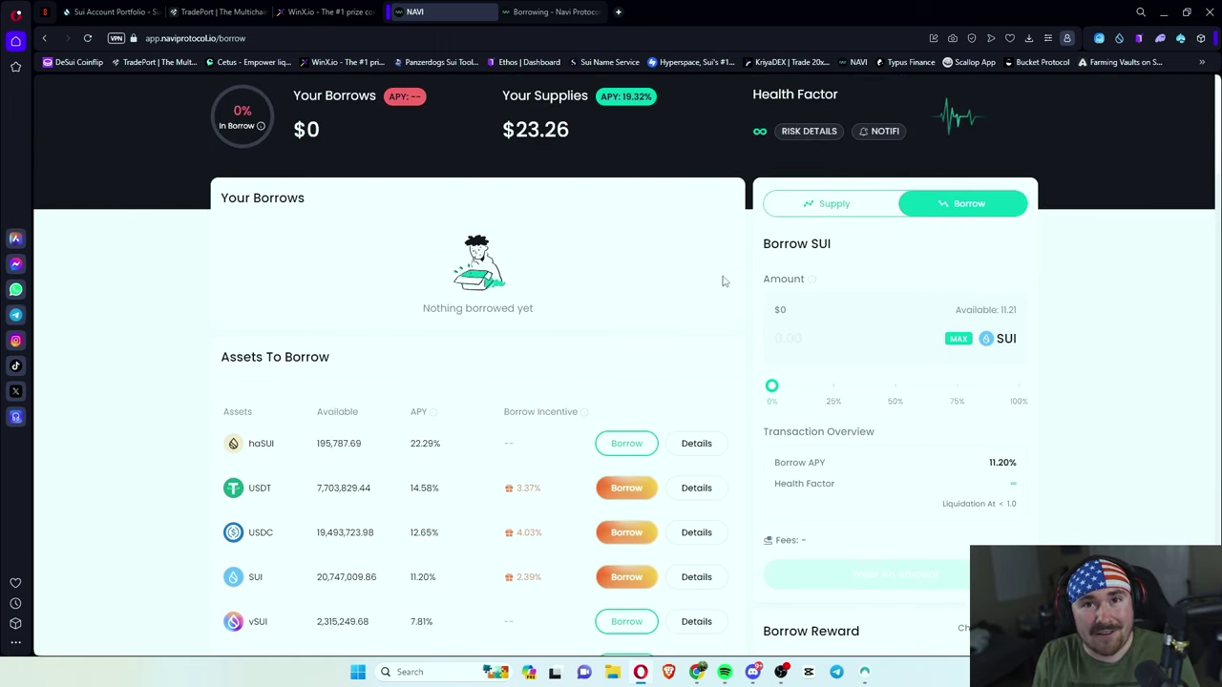
scroll(723, 280, "up", 2)
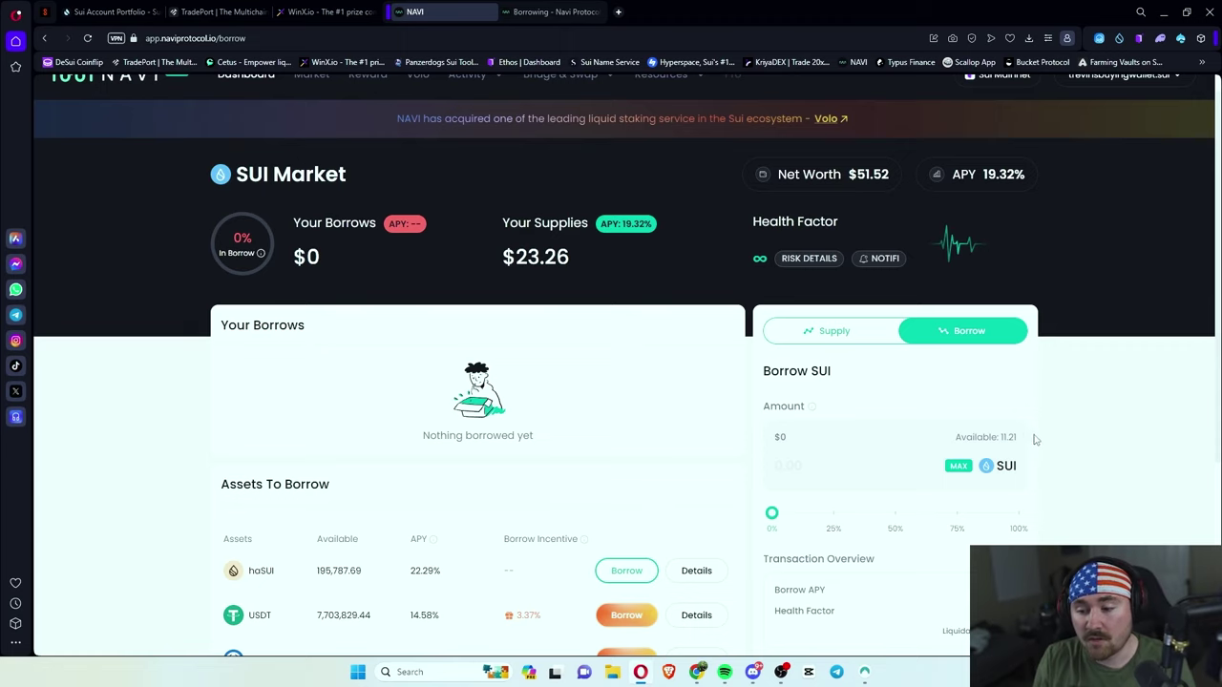
left_click(818, 467)
type("2")
scroll(1114, 425, "down", 1)
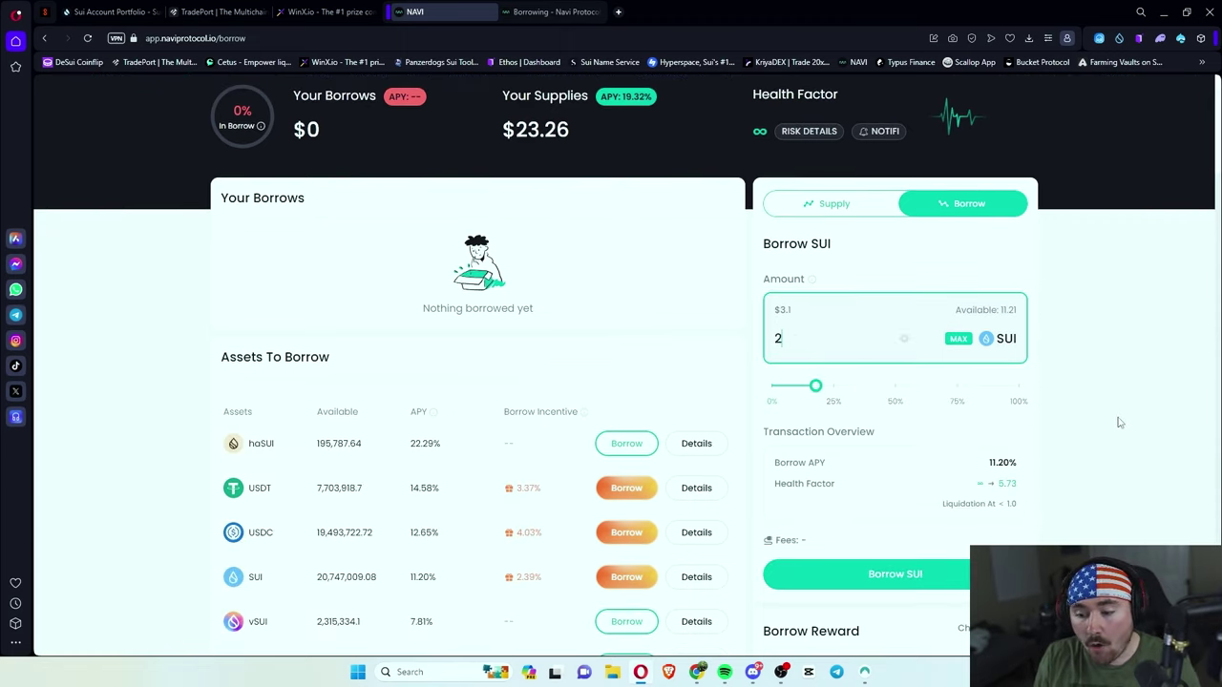
left_click(901, 577)
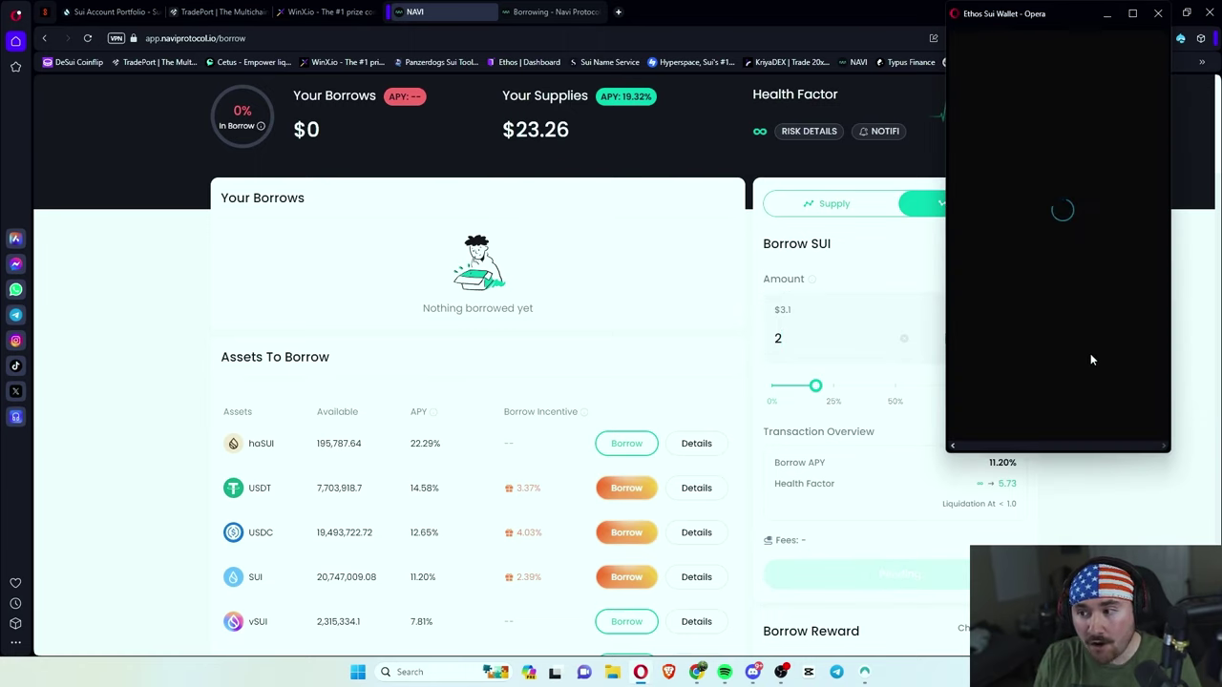
scroll(1091, 359, "down", 2)
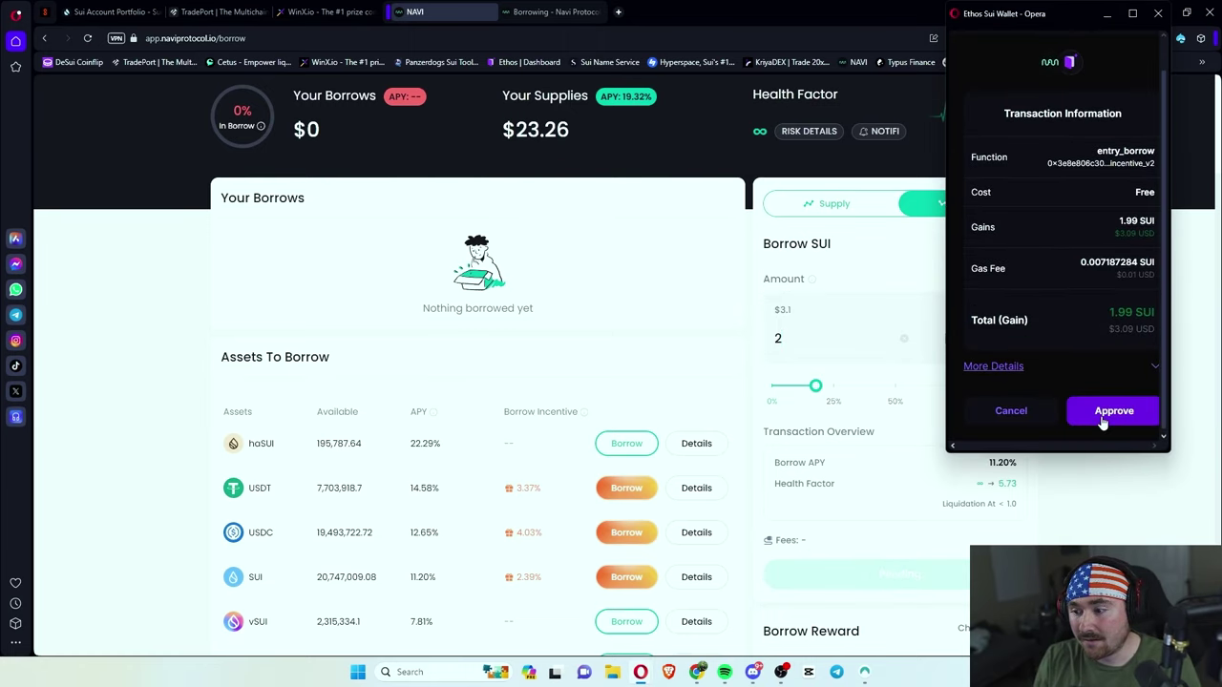
left_click(1107, 412)
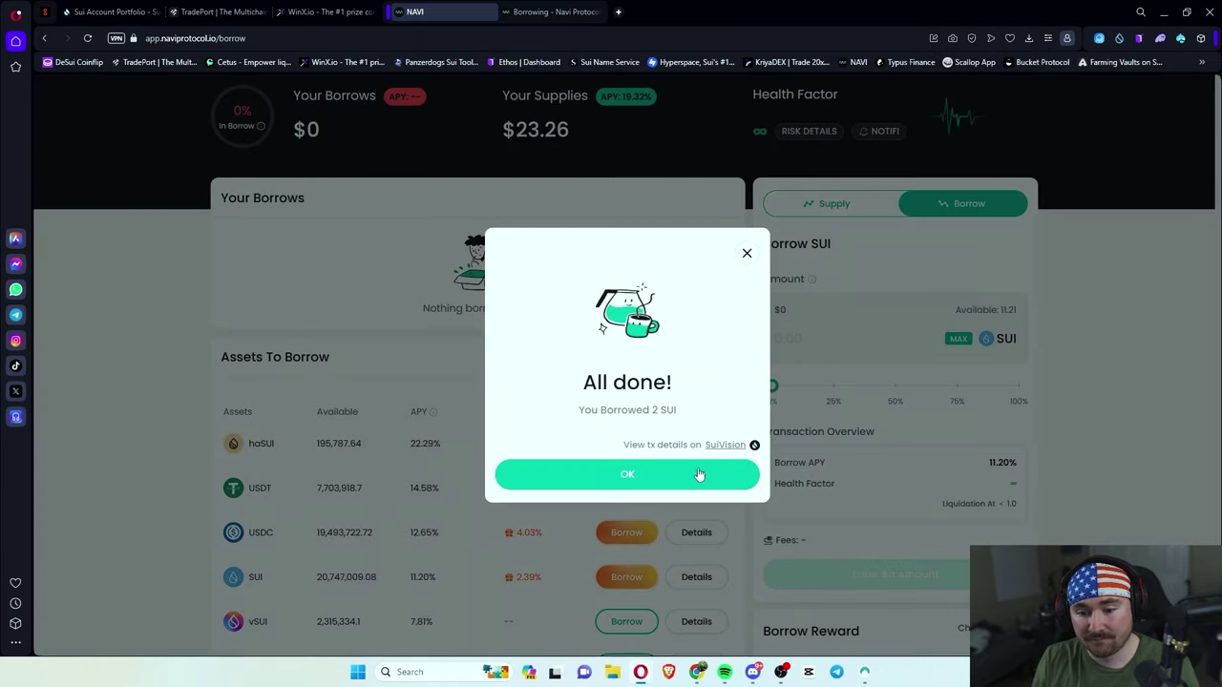
left_click(699, 474)
scroll(1119, 420, "up", 1)
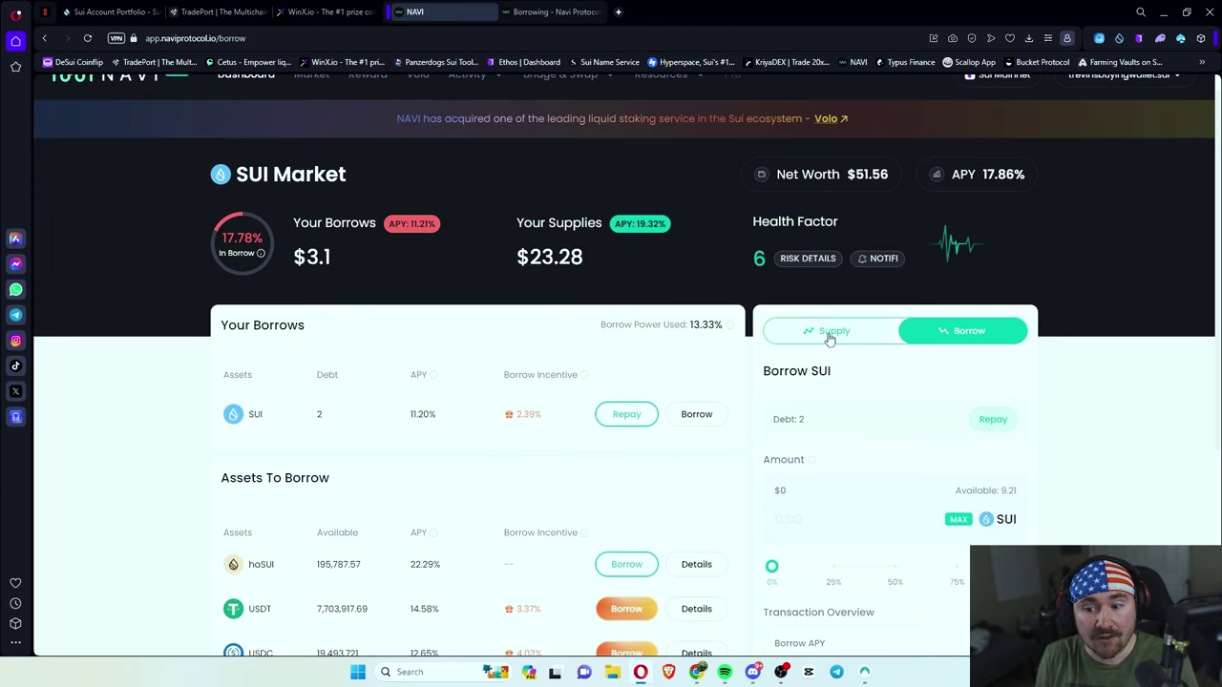
Step: Open the Repay SUI form for the debt, leaving the repay amount empty
left_click(989, 421)
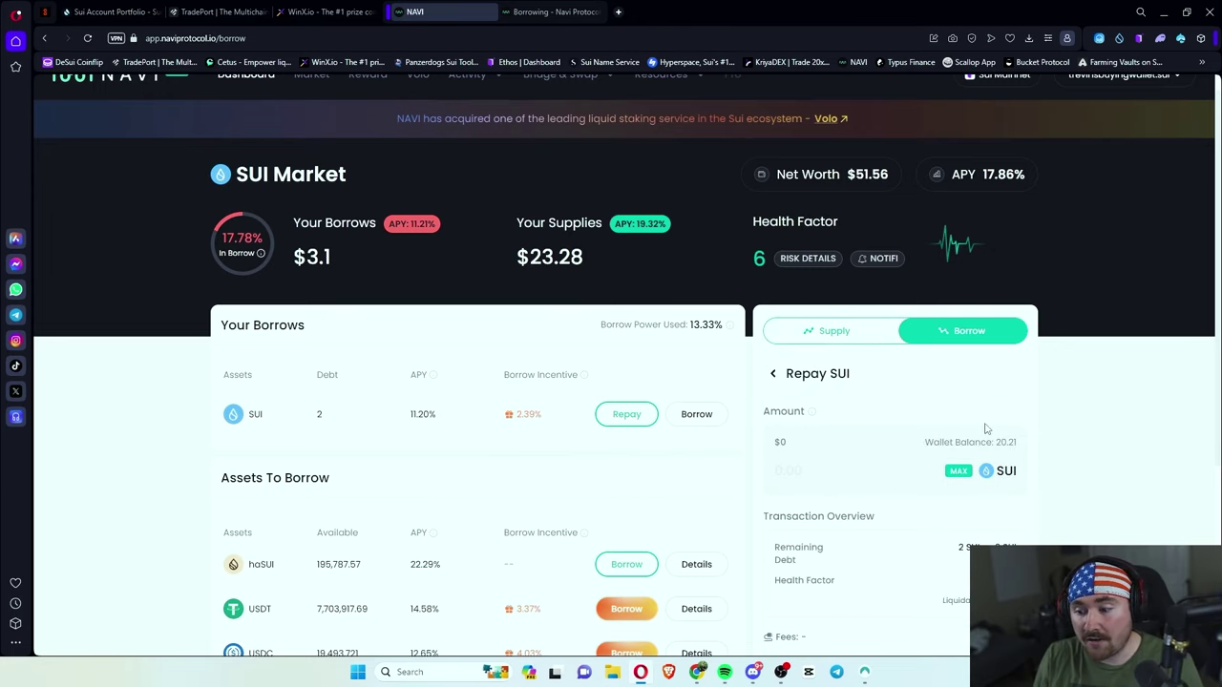
scroll(840, 416, "down", 1)
left_click(813, 406)
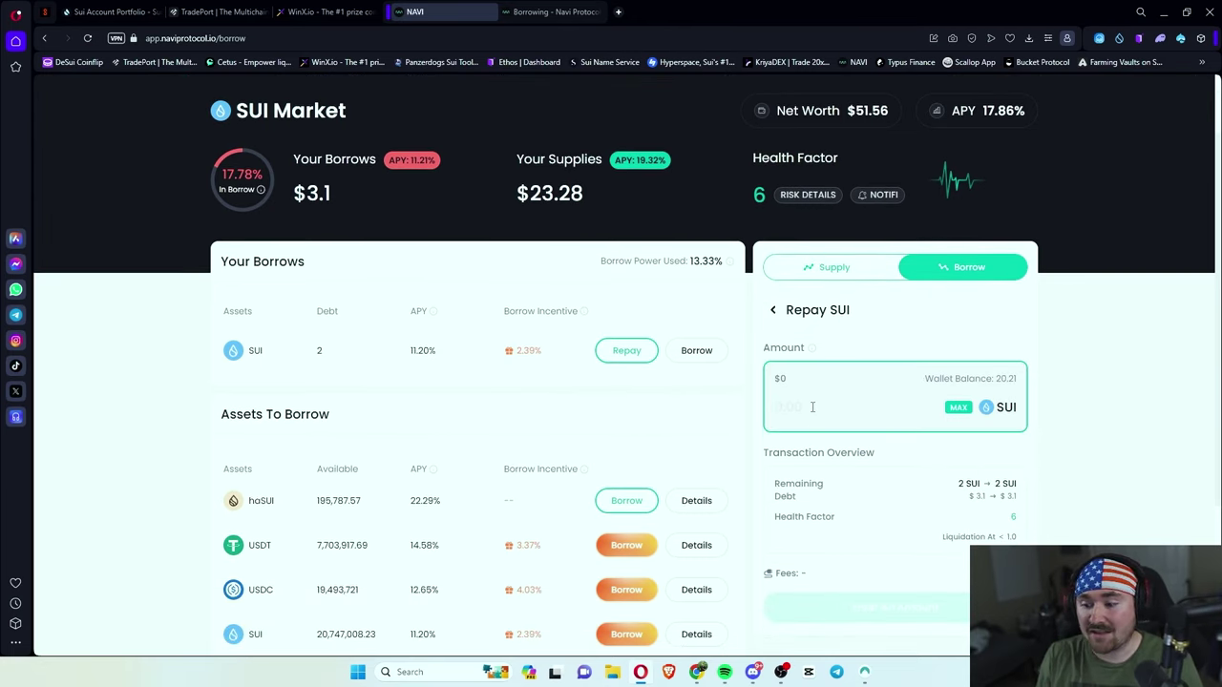
left_click(1119, 360)
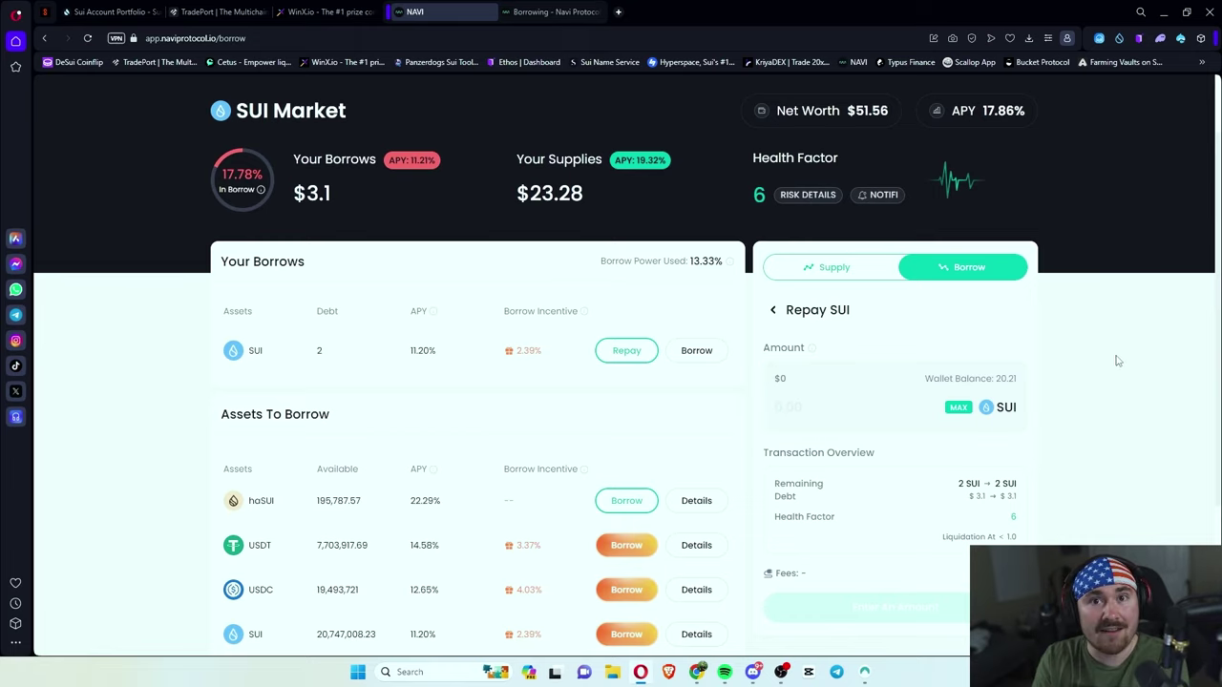
scroll(902, 261, "up", 1)
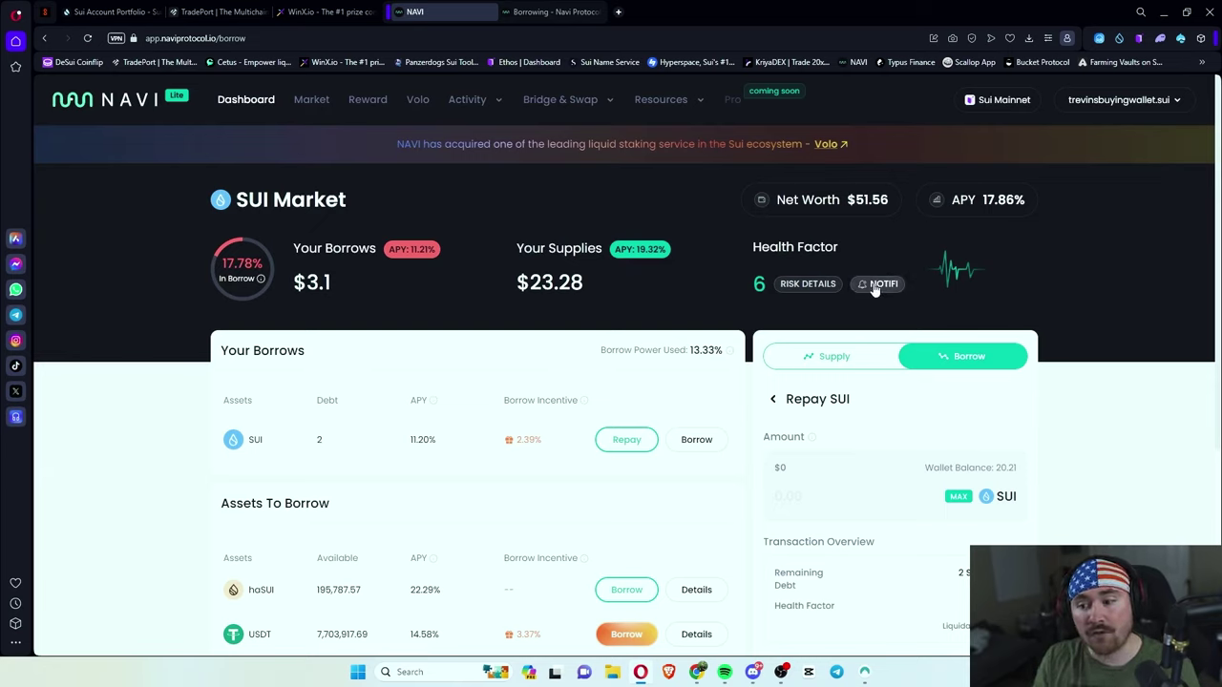
Step: View the NOTIFI Get Notifications alert options
left_click(874, 287)
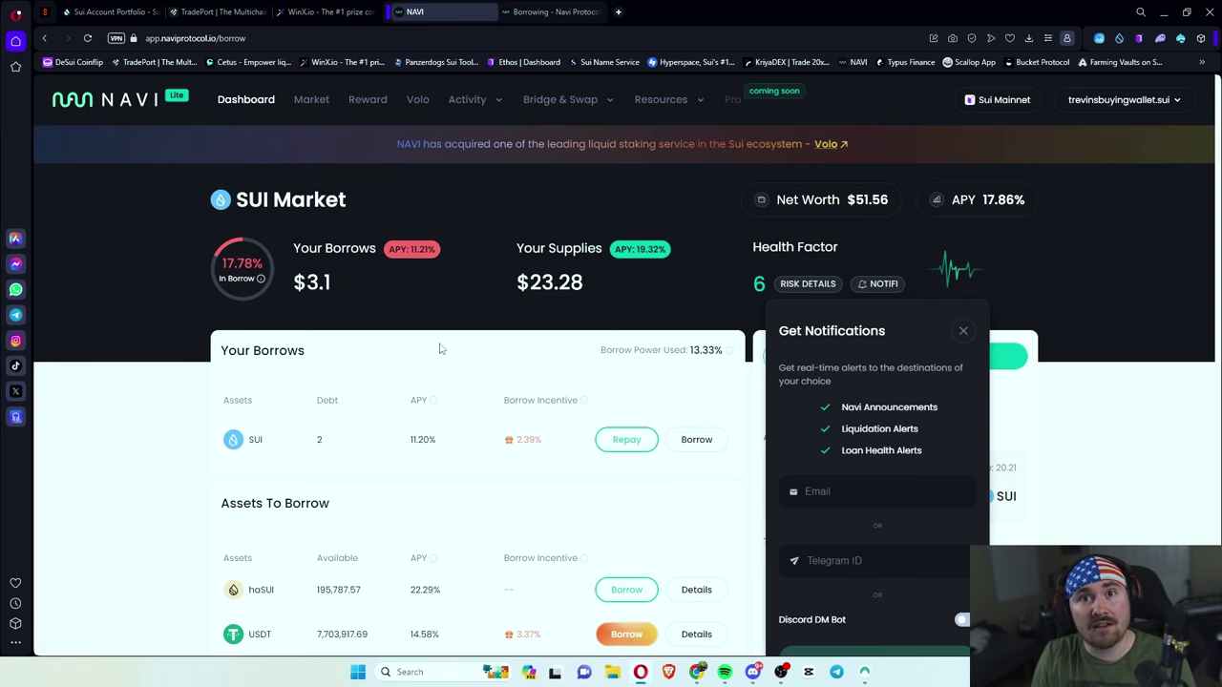
Step: Go to the Market overview page with total supply and borrow figures
left_click(311, 99)
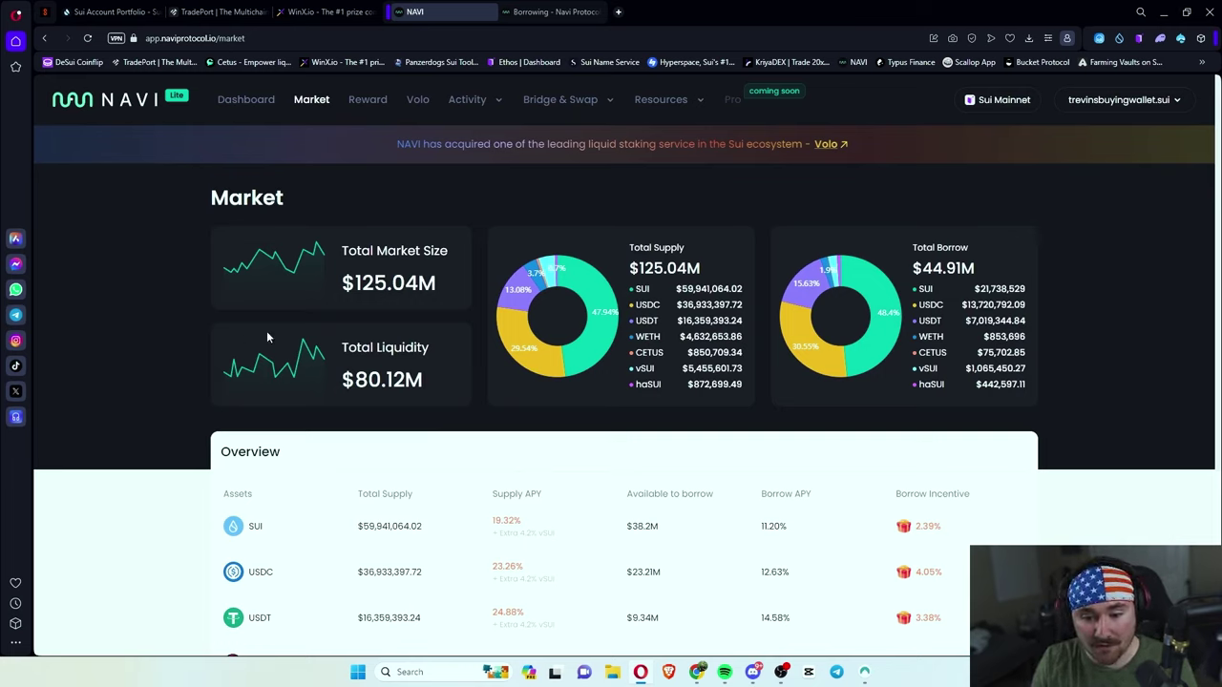
Step: Check SUI's share in the Total Supply pie chart
mouse_move(592, 341)
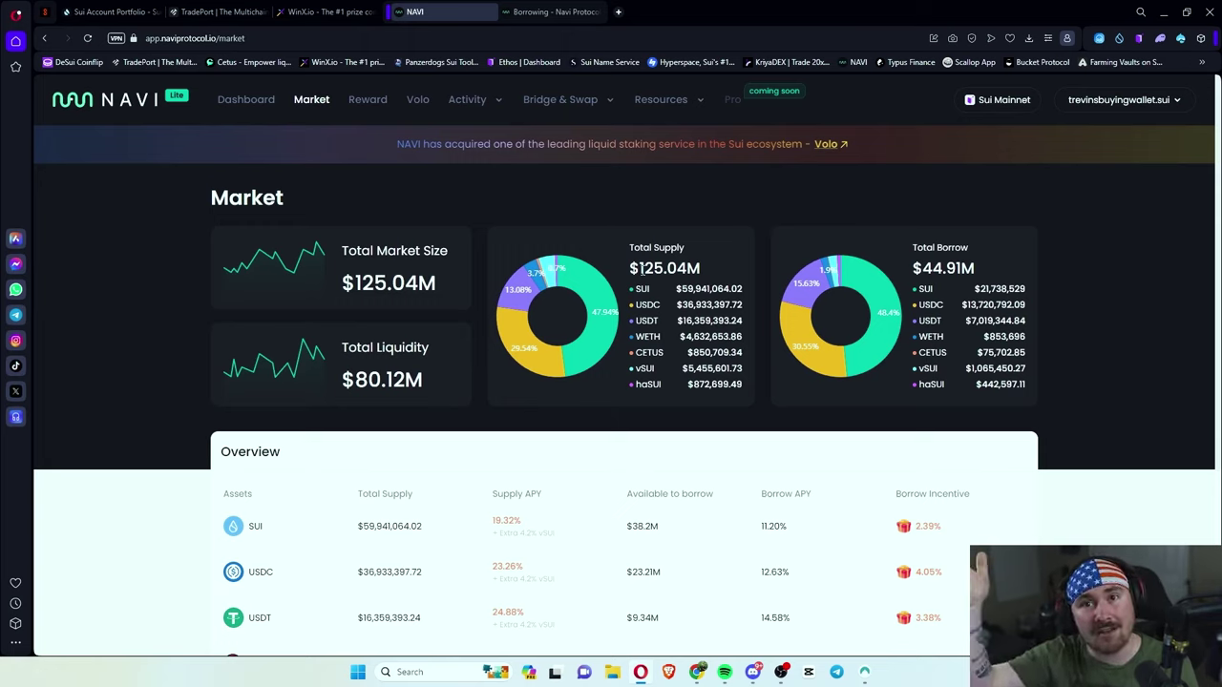
Step: Review the Reward page: 33.57K total rewards distributed and $3.72 claimable
key("alt+Left")
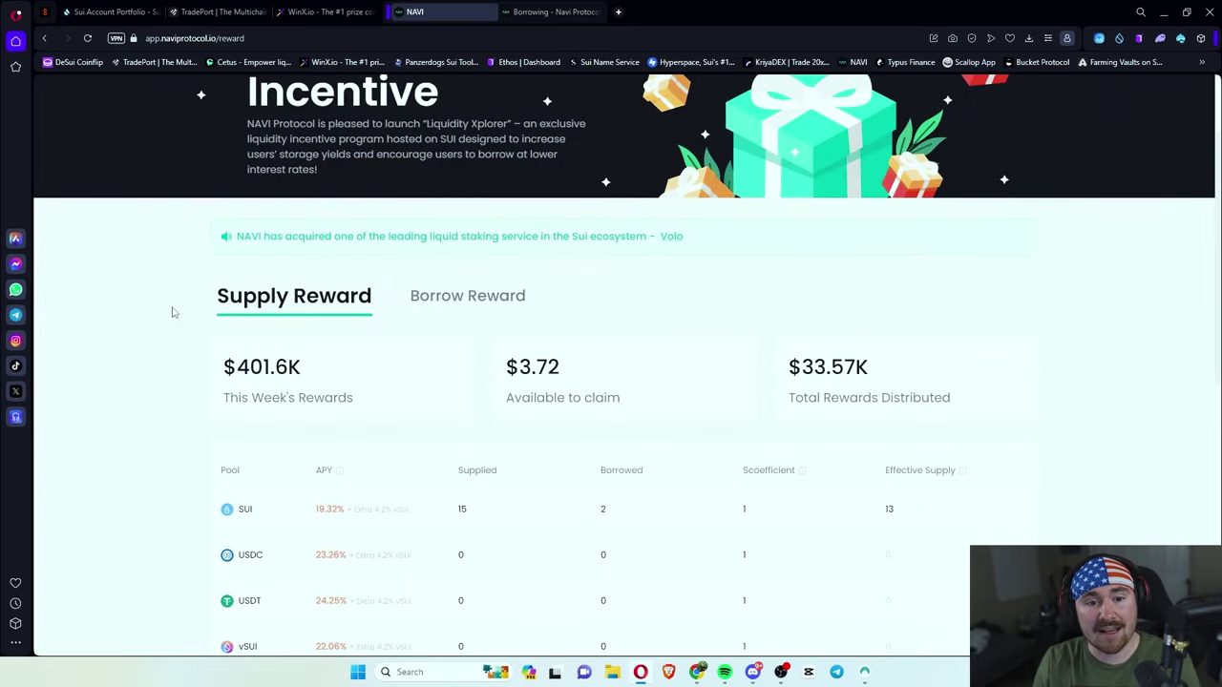
scroll(172, 312, "up", 2)
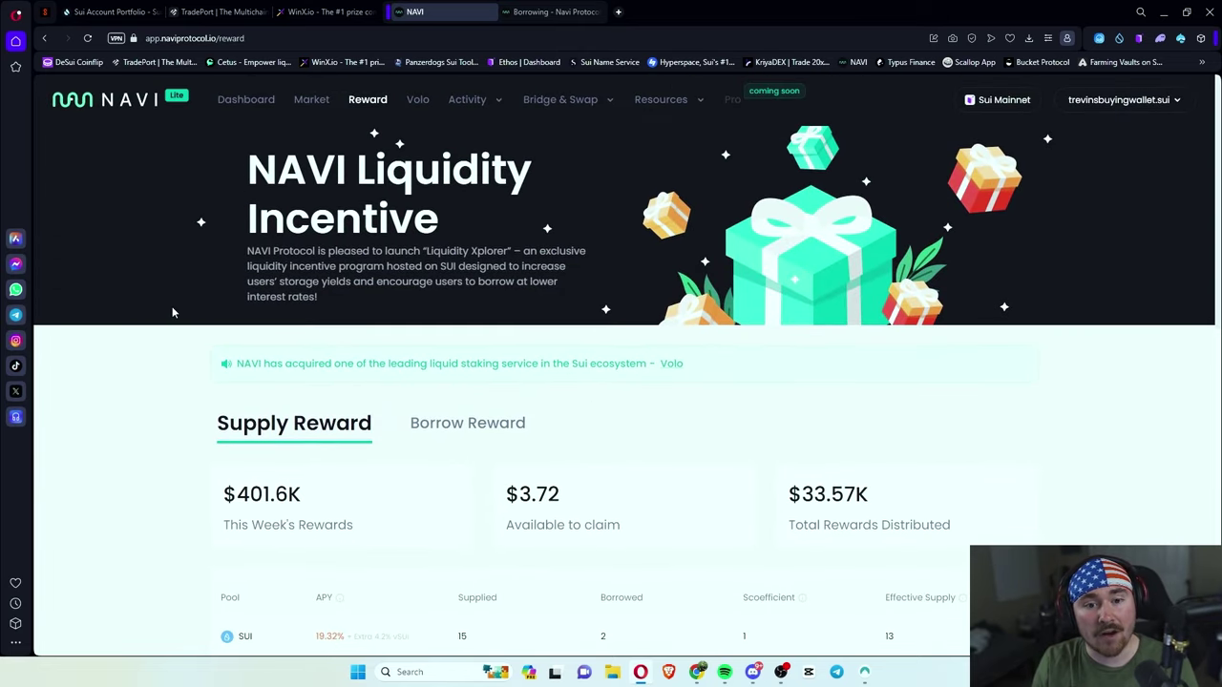
scroll(171, 307, "down", 4)
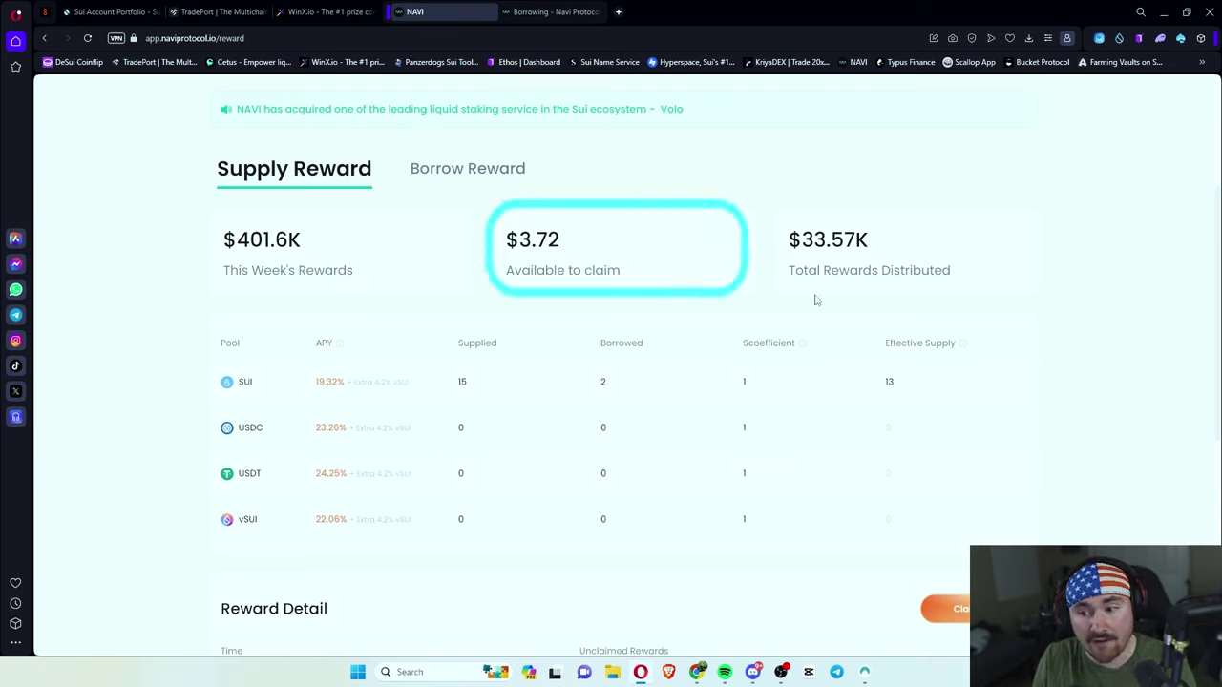
left_click_drag(805, 244, 868, 240)
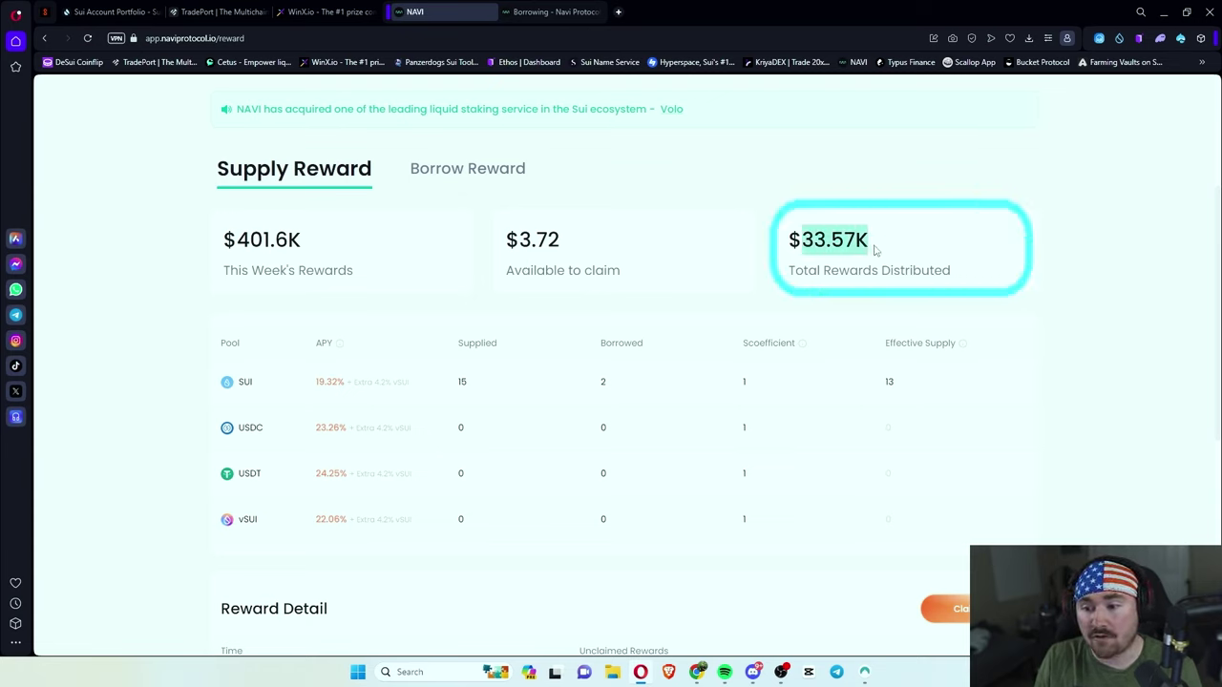
left_click(868, 239)
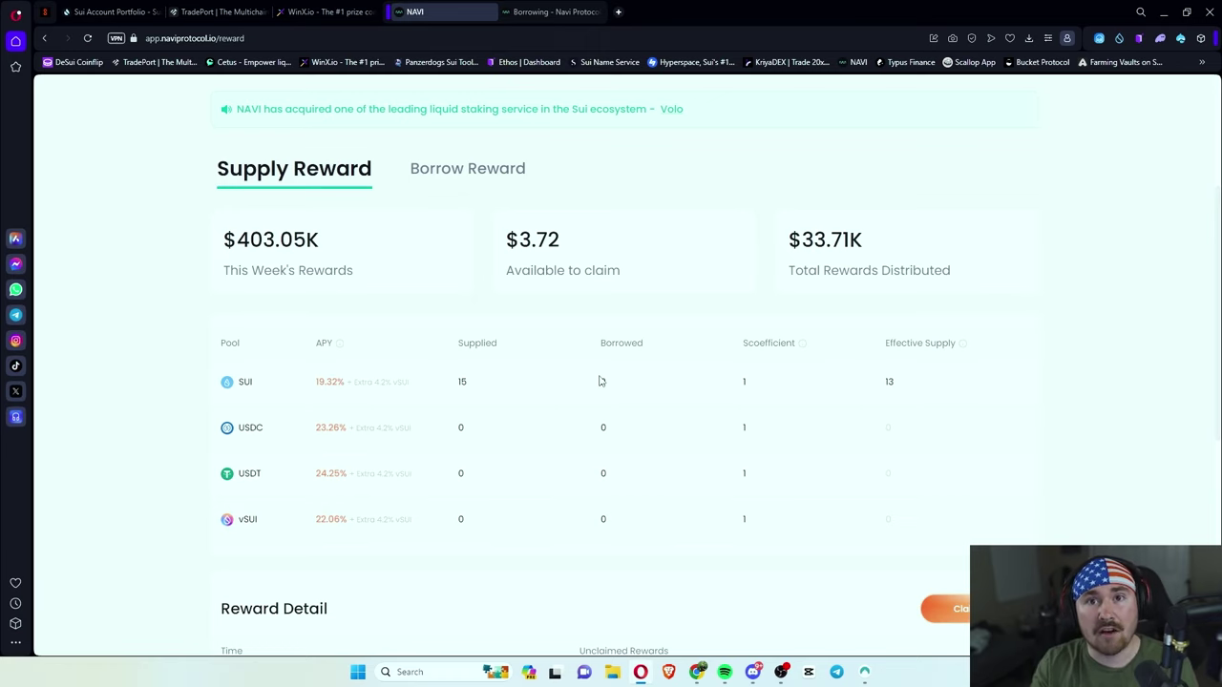
scroll(587, 361, "down", 3)
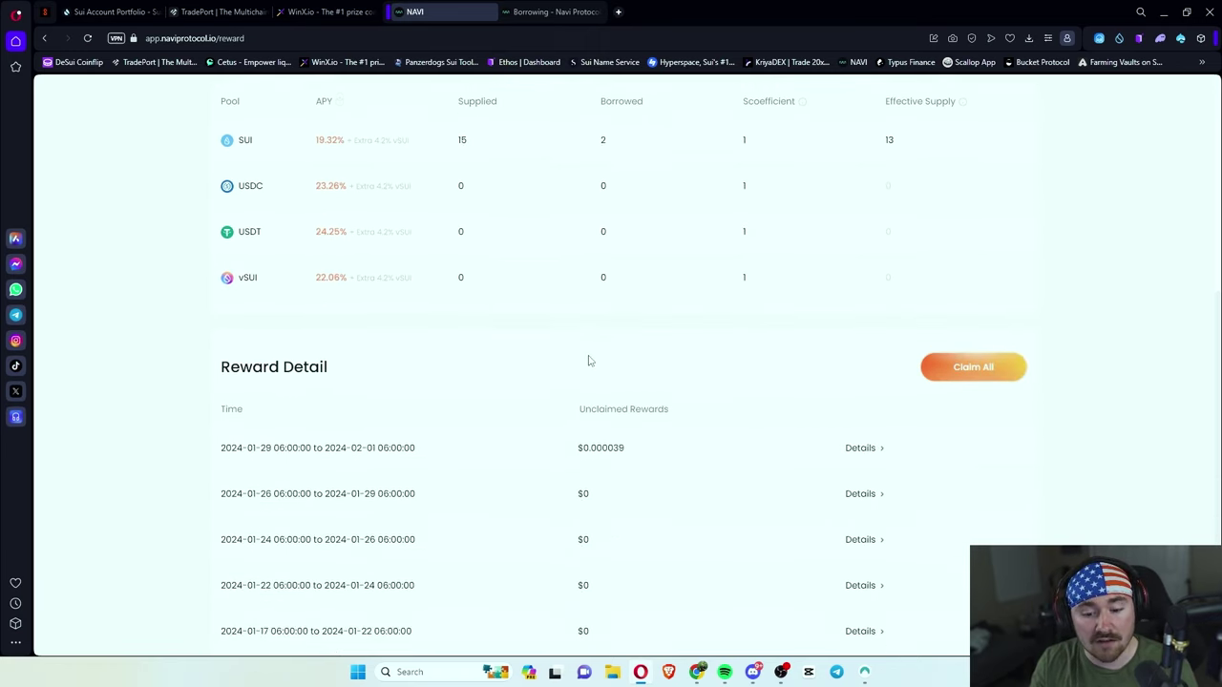
scroll(564, 378, "up", 3)
scroll(564, 378, "up", 3)
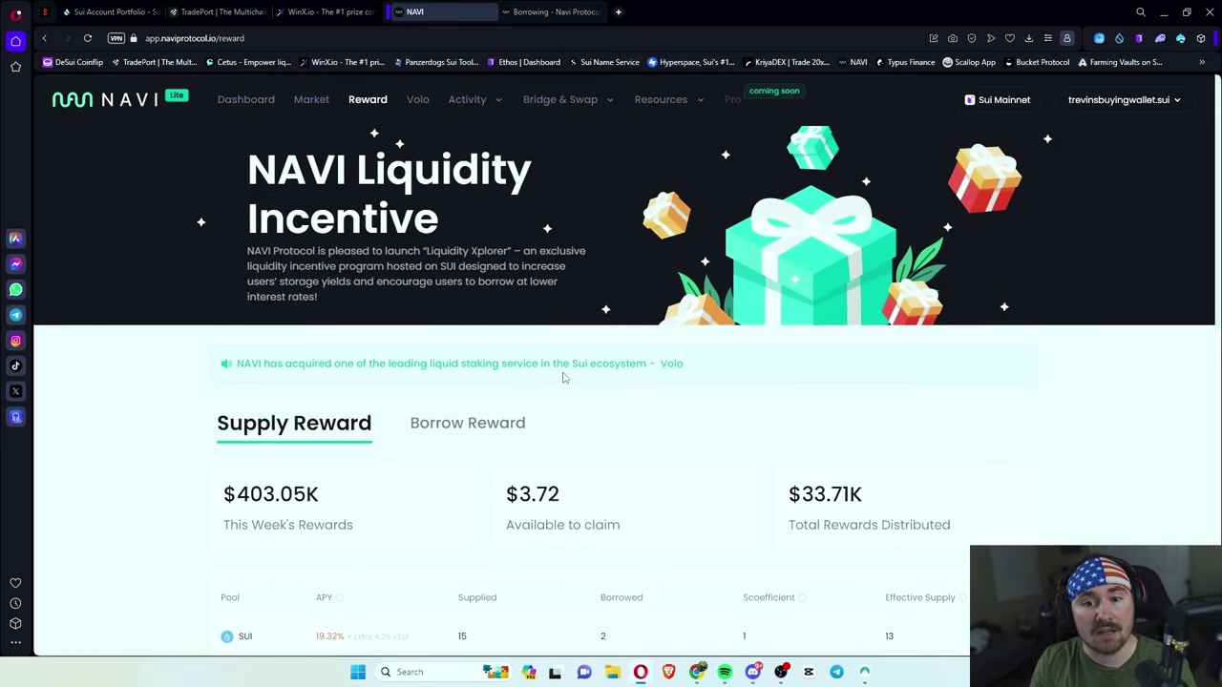
Step: Glance at the Volo site, close it, and open NAVI's Activity > Leaderboard page
left_click(418, 105)
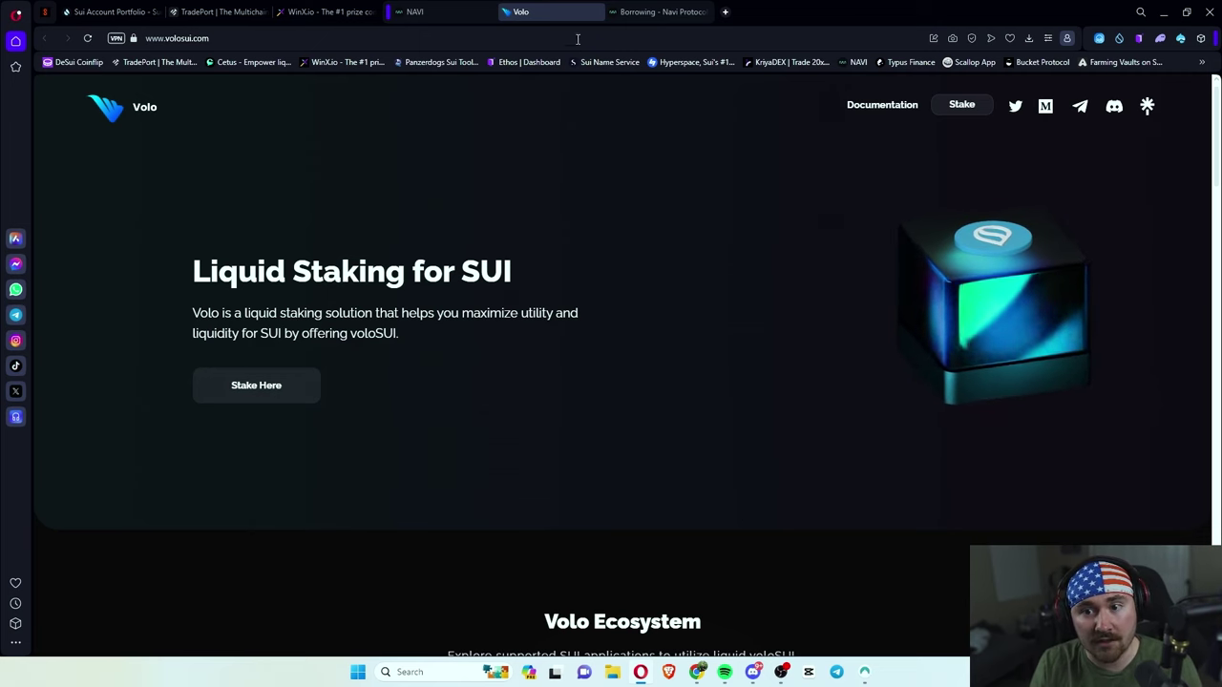
key("ctrl+w")
left_click(486, 132)
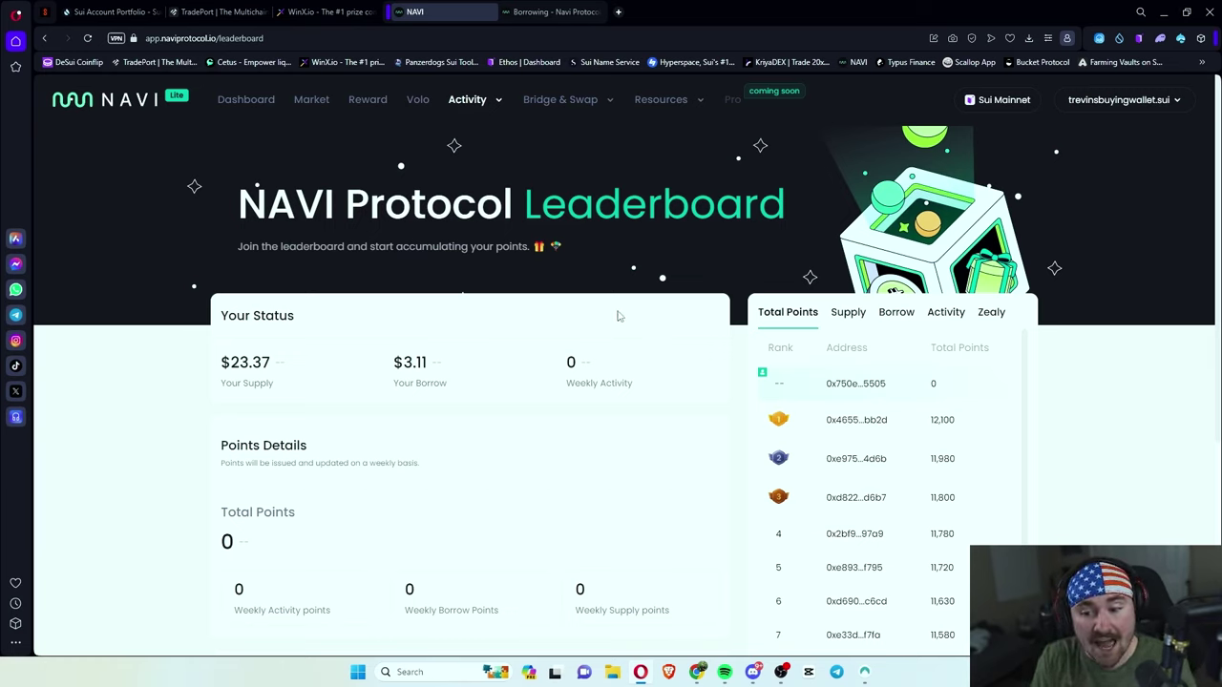
scroll(635, 353, "down", 1)
scroll(643, 373, "up", 1)
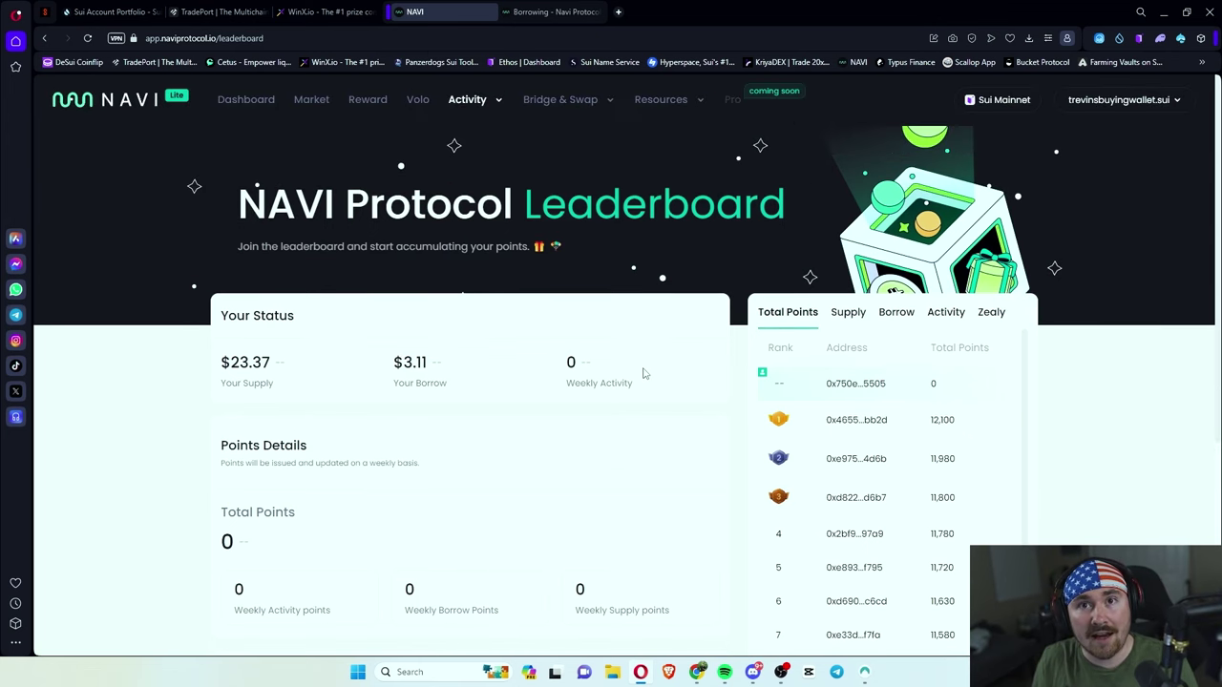
scroll(643, 374, "down", 3)
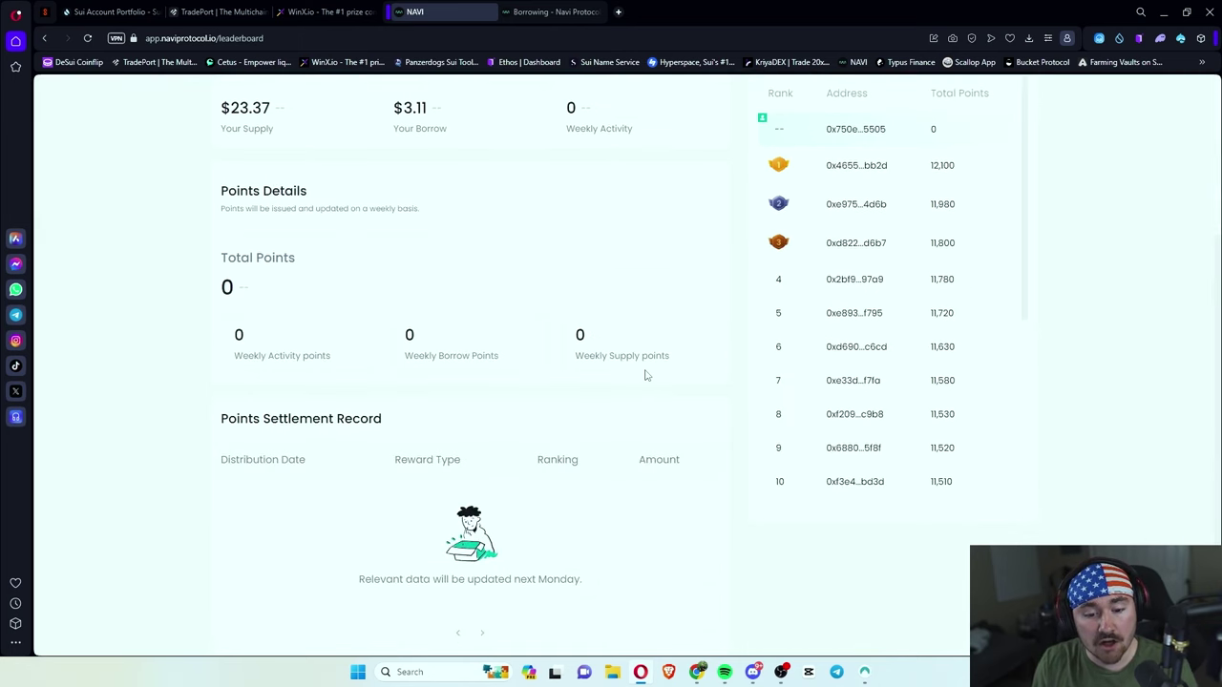
scroll(646, 376, "up", 1)
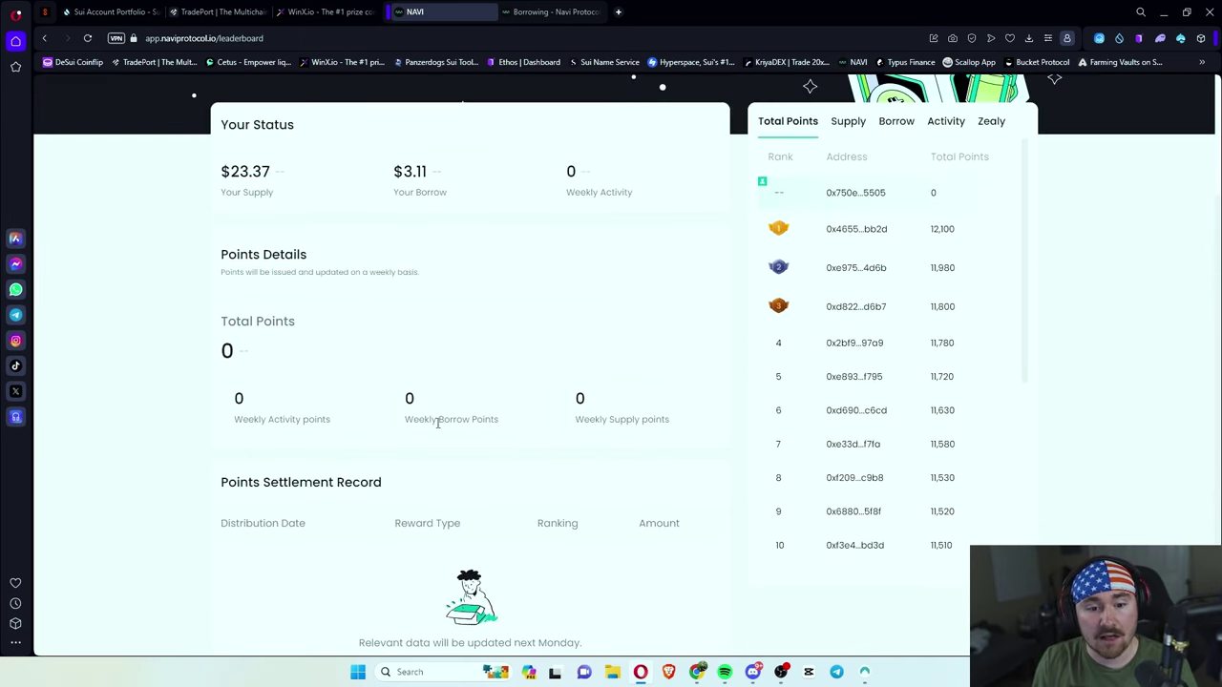